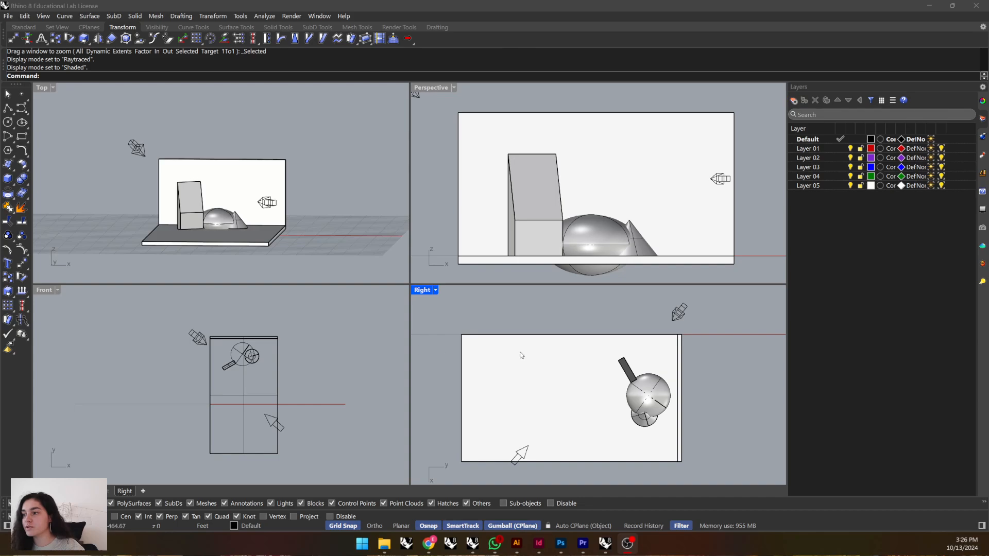
scroll(187, 207, "up", 5)
scroll(280, 220, "down", 5)
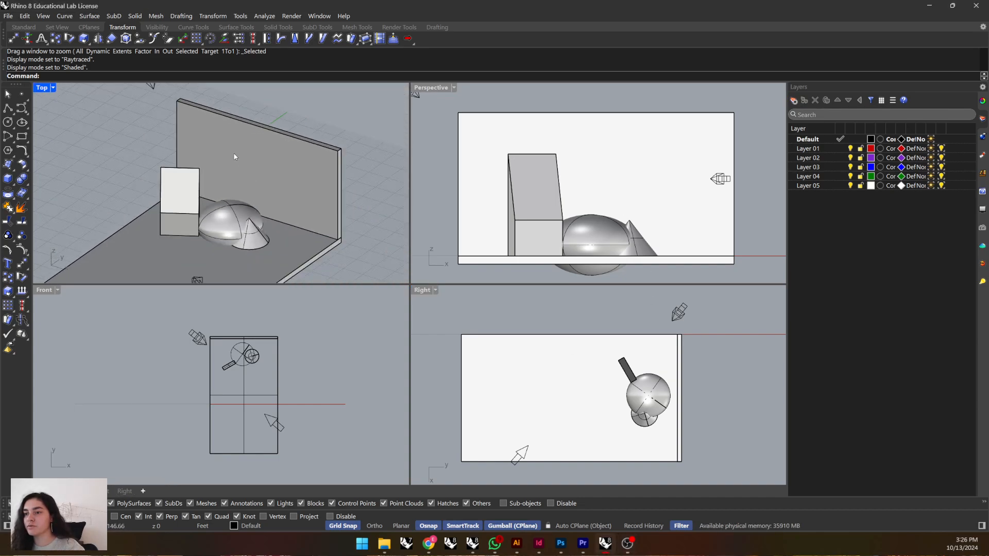
left_click(232, 207)
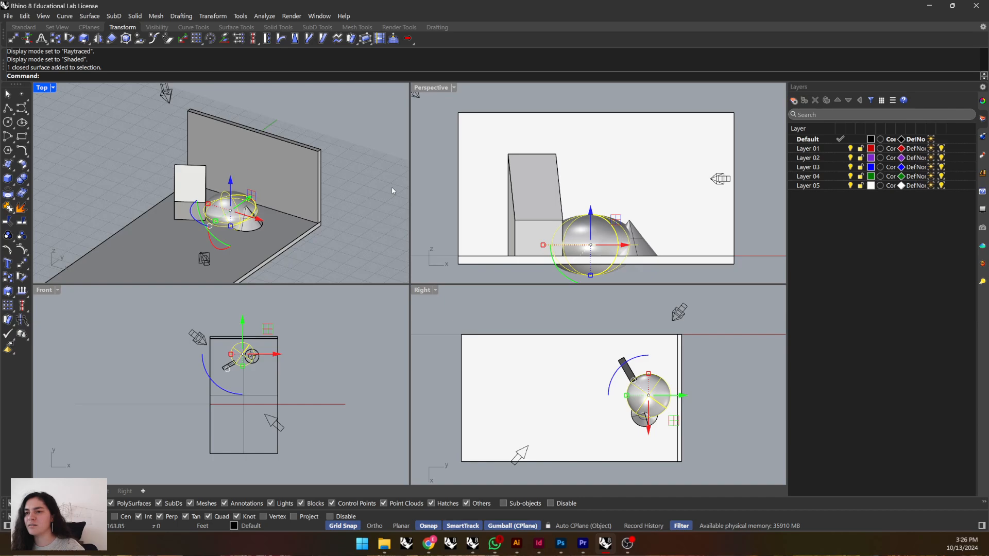
key("Escape")
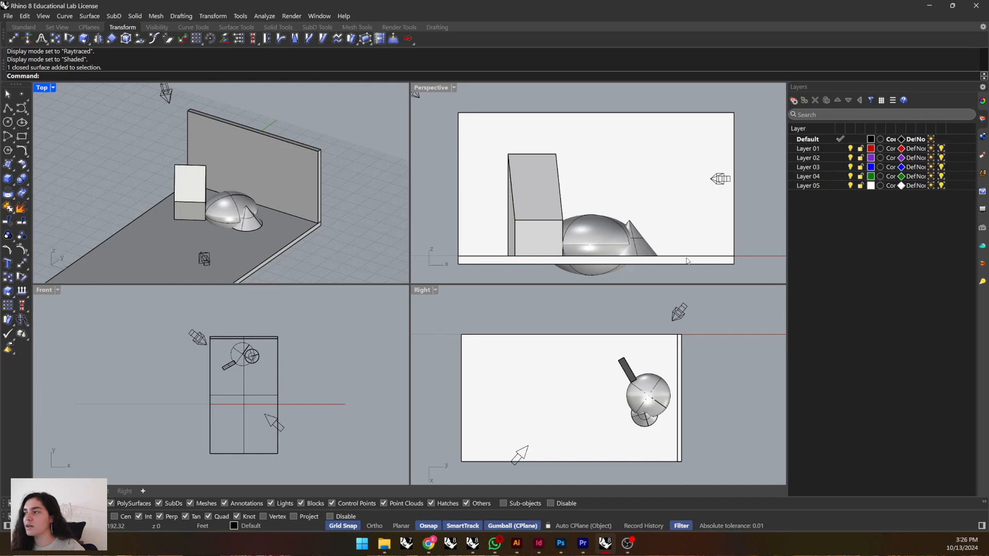
Preview the Perspective viewport in Raytraced display mode, bring up the scene's list of lights, and restore Shaded display.
left_click(454, 88)
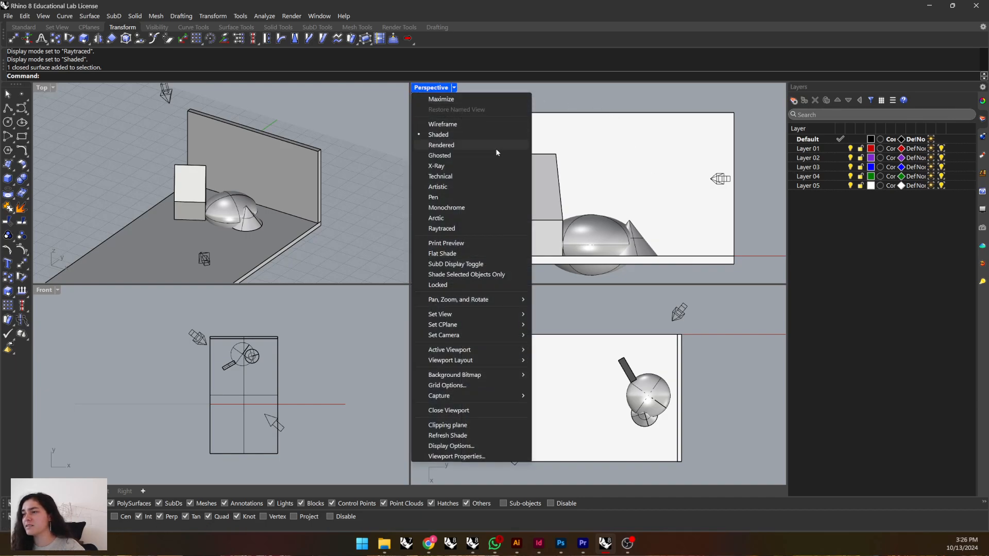
left_click(447, 229)
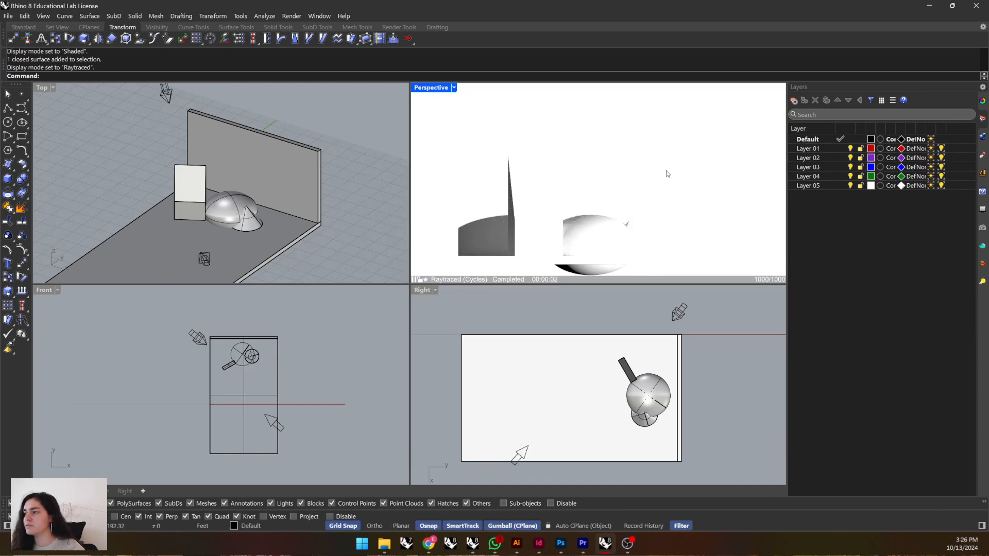
left_click(983, 282)
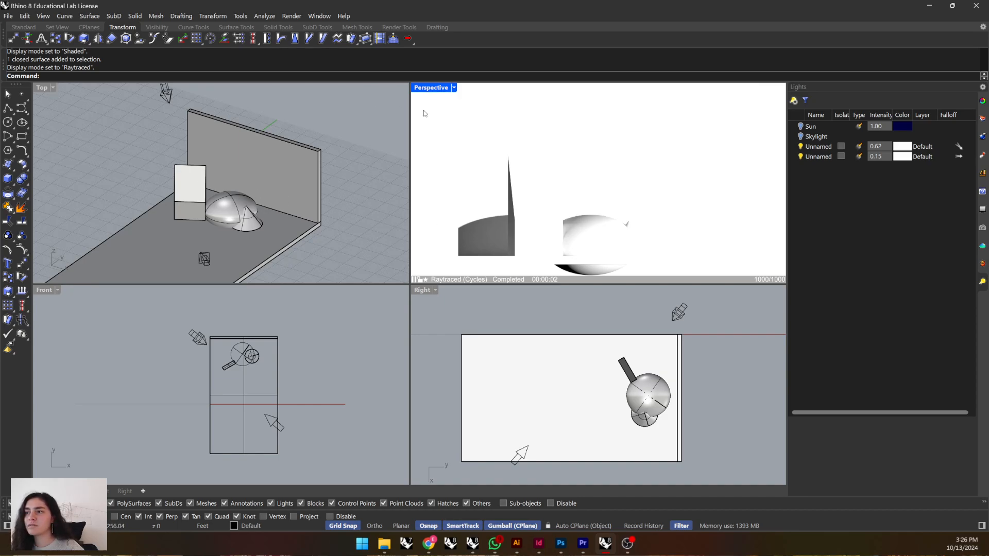
left_click(454, 88)
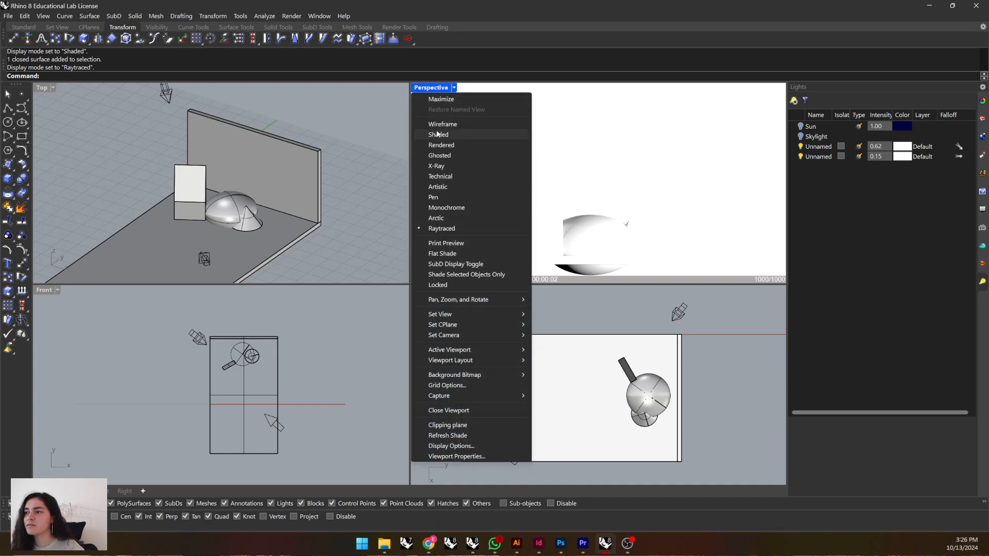
left_click(441, 135)
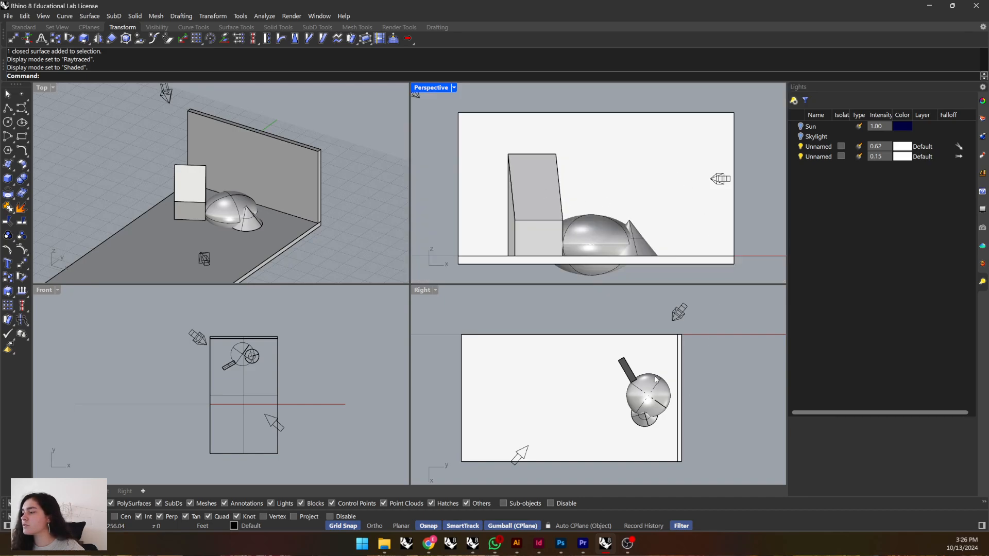
Bring up the layer list and make Layer 01 the current layer.
scroll(186, 180, "down", 4)
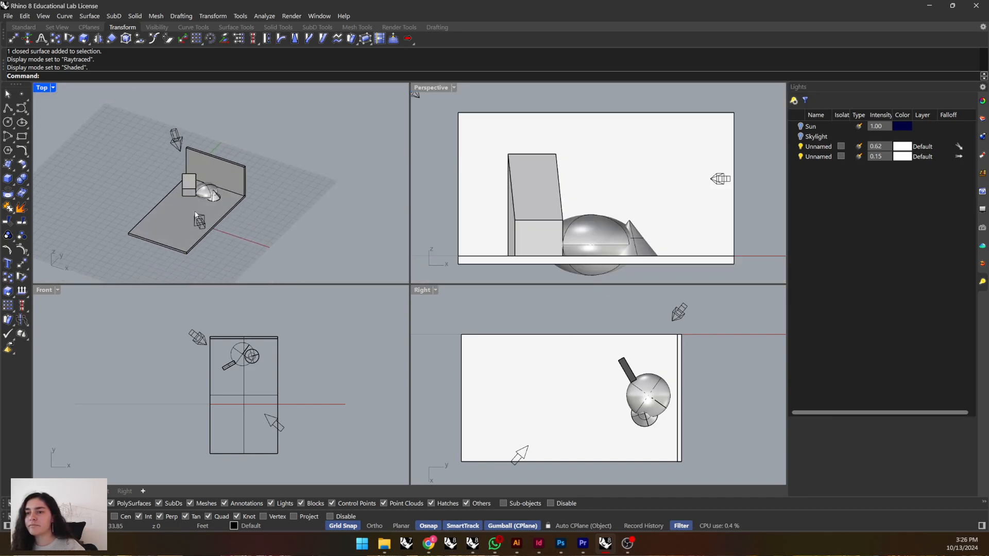
scroll(169, 212, "up", 6)
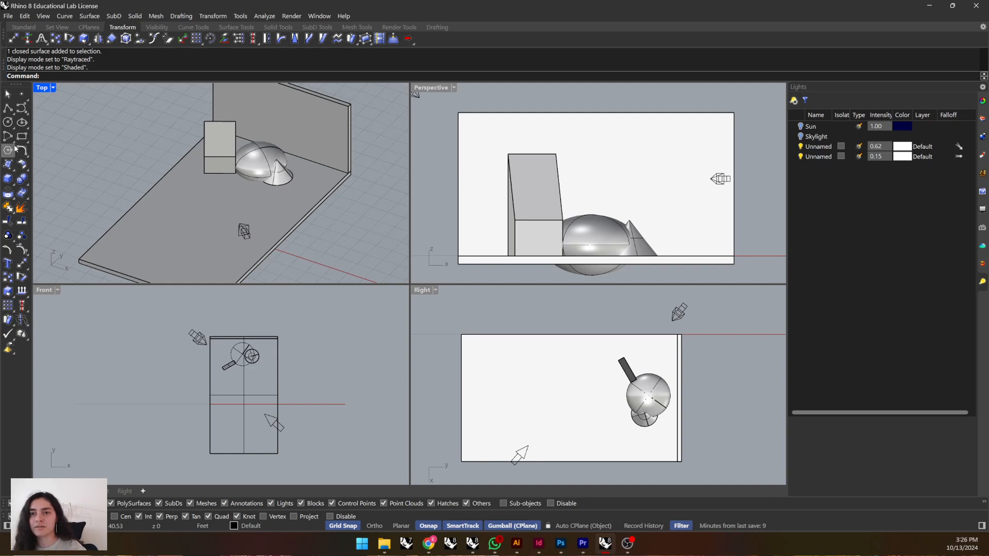
left_click(982, 119)
left_click(840, 148)
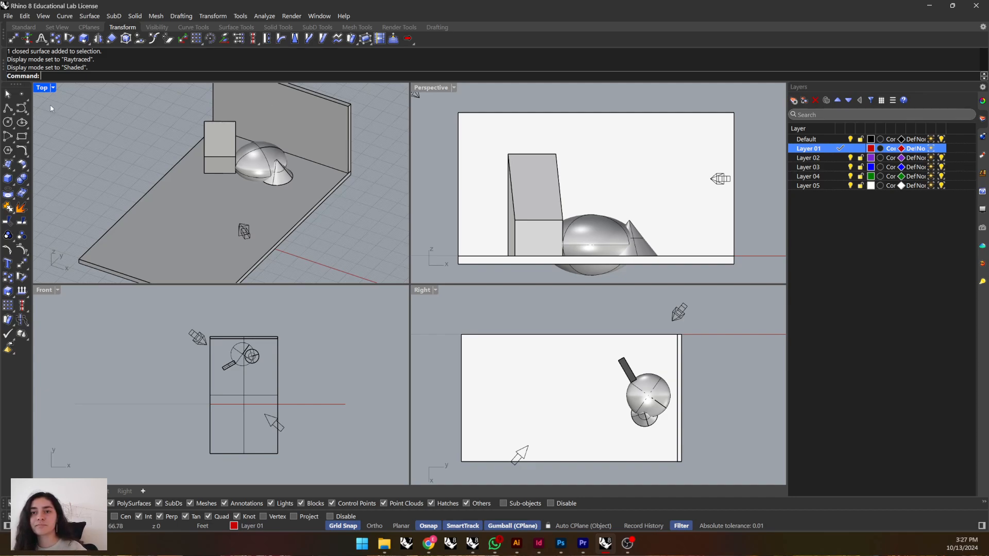
Draw a straight polyline about 118 feet long from the midpoint of the floor's front edge toward the sphere.
left_click(8, 108)
scroll(165, 178, "down", 2)
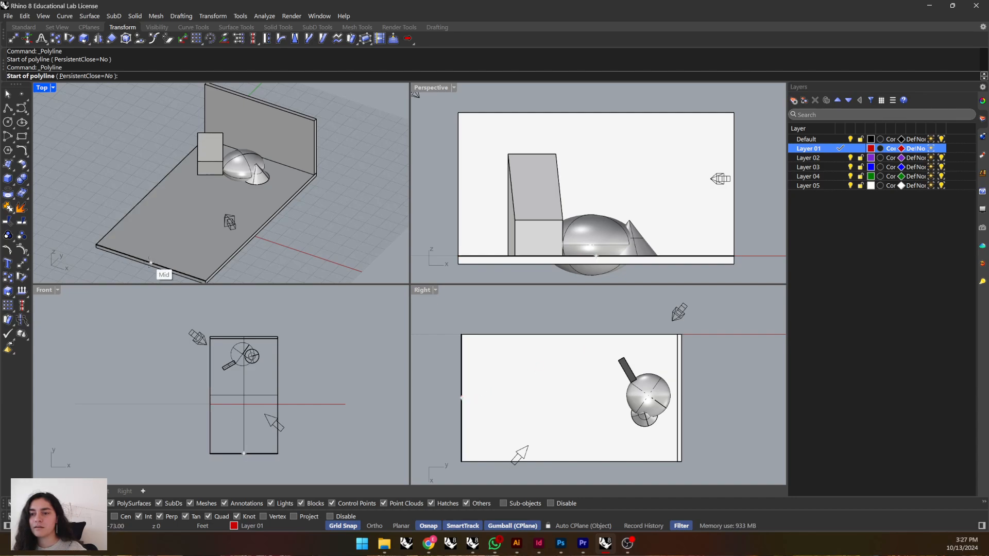
left_click(150, 263)
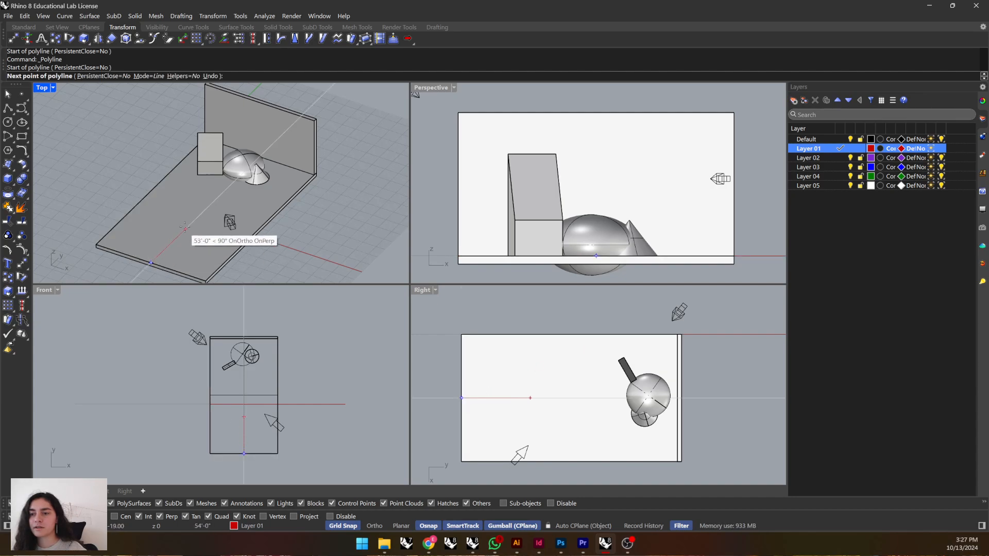
left_click(223, 187)
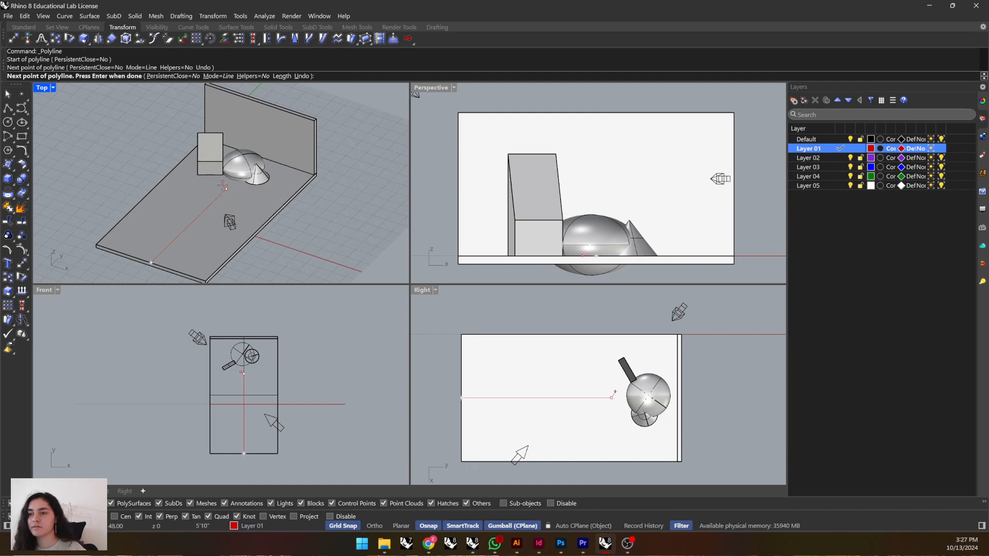
key("Return")
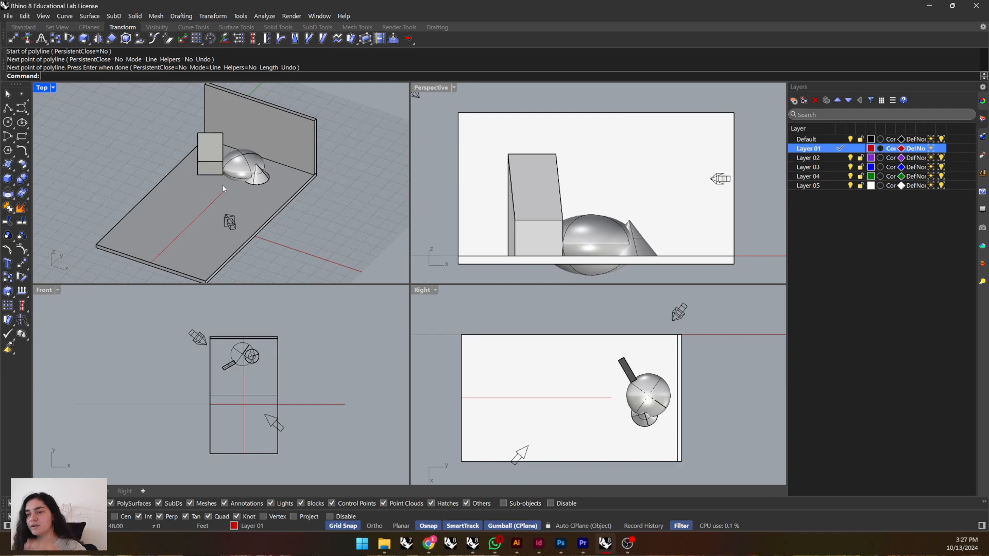
Select the red guide curve and raise it 6 feet vertically above the floor.
left_click(209, 211)
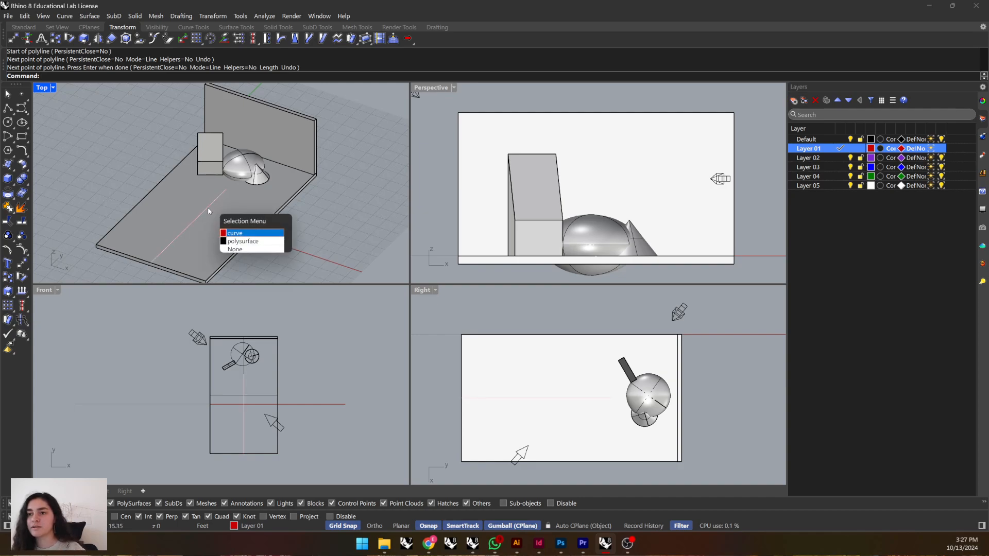
left_click(246, 235)
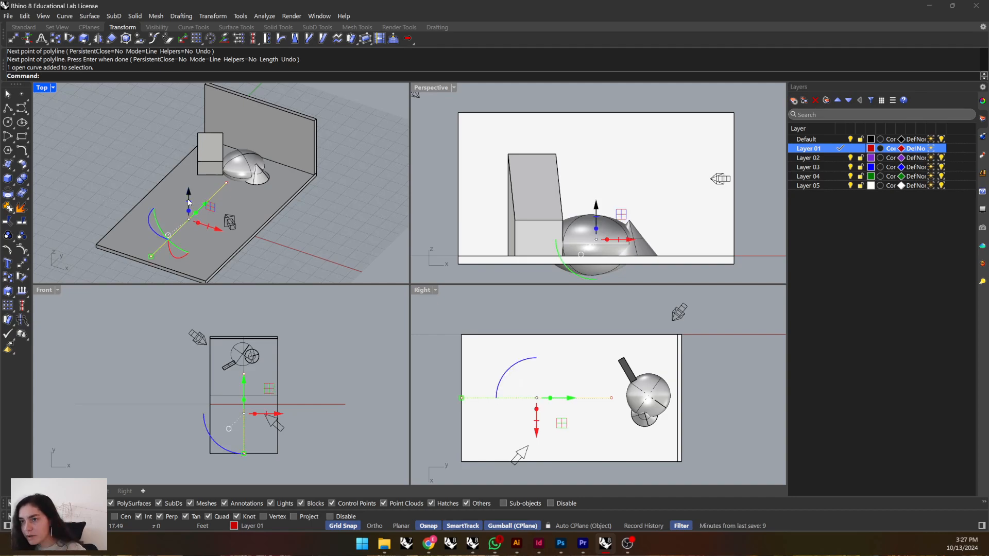
left_click(347, 243)
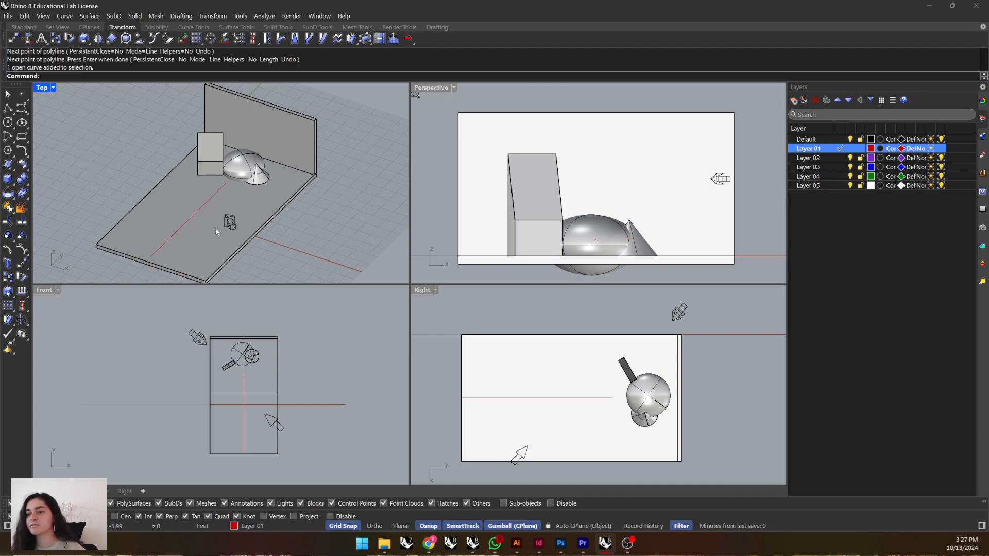
Change the Top viewport's projection to Perspective in its viewport properties.
right_click_drag(221, 253, 222, 182)
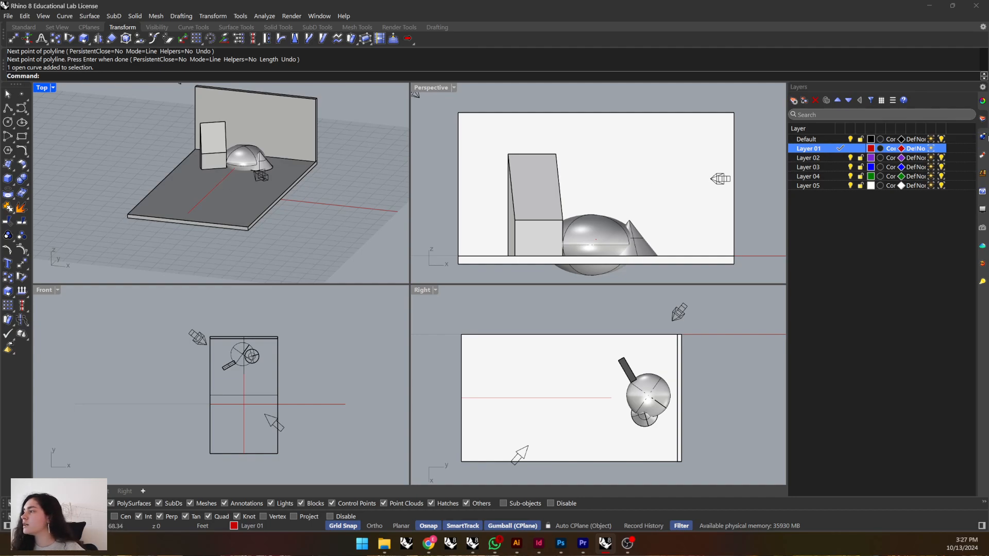
left_click(982, 102)
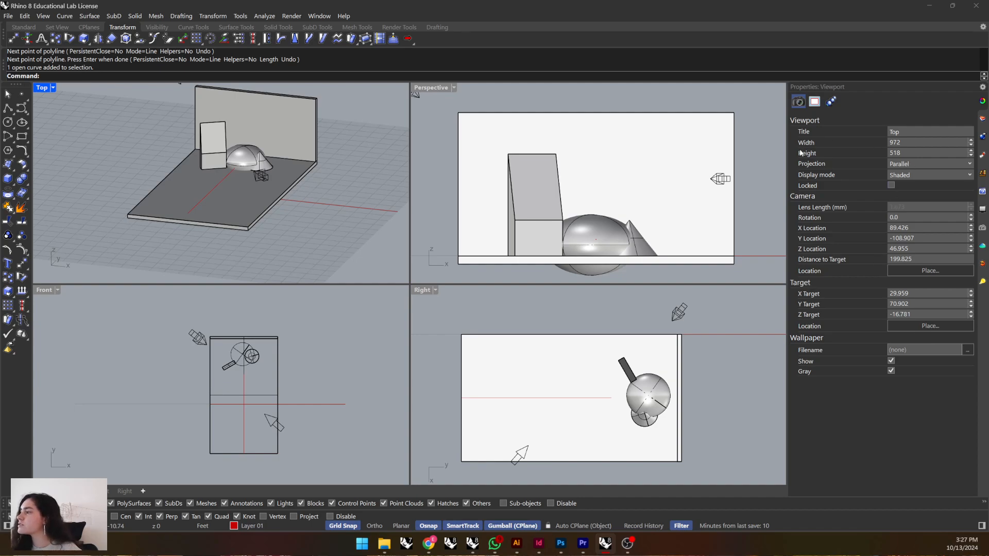
scroll(214, 115, "up", 4)
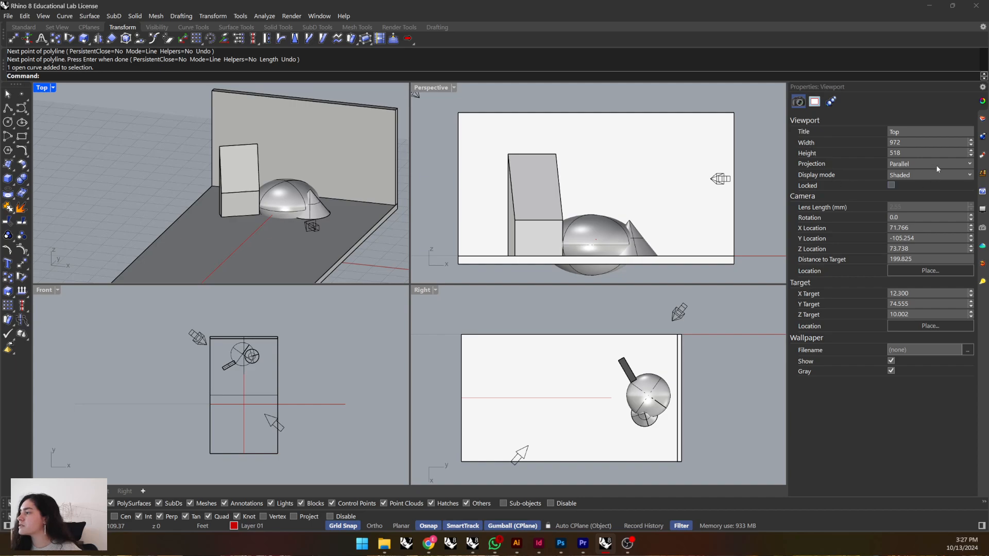
left_click(970, 164)
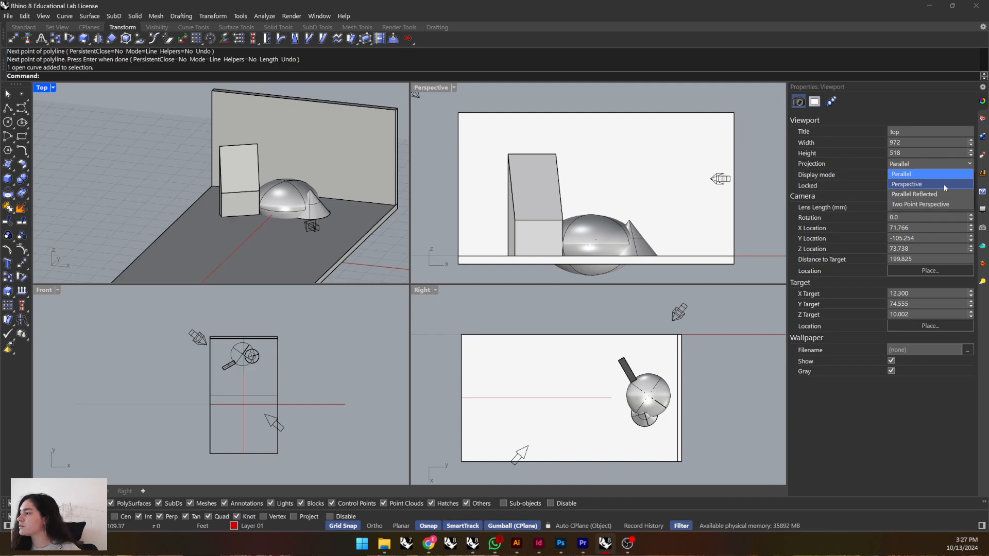
left_click(917, 184)
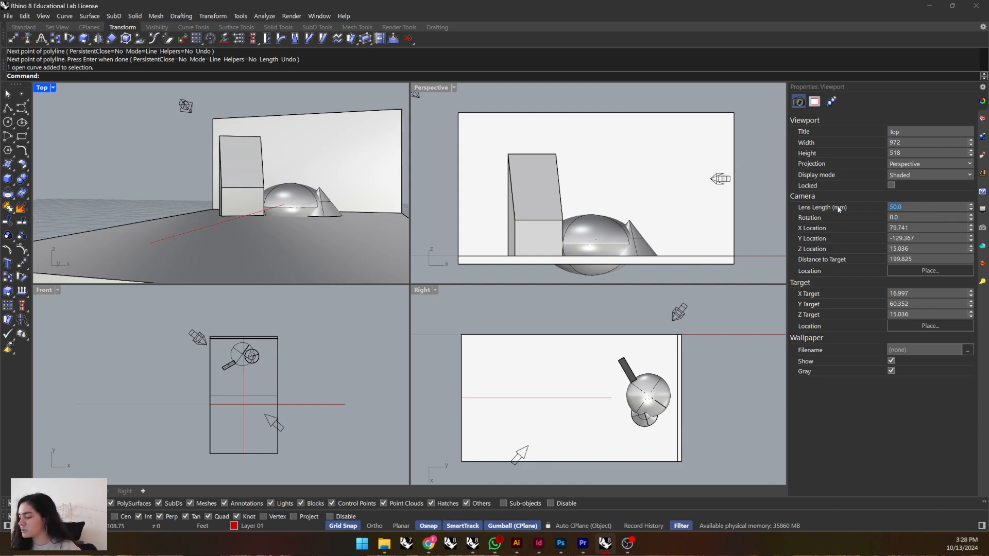
Try a camera lens length of 22 mm for the Top viewport and settle on 30 mm.
type("22")
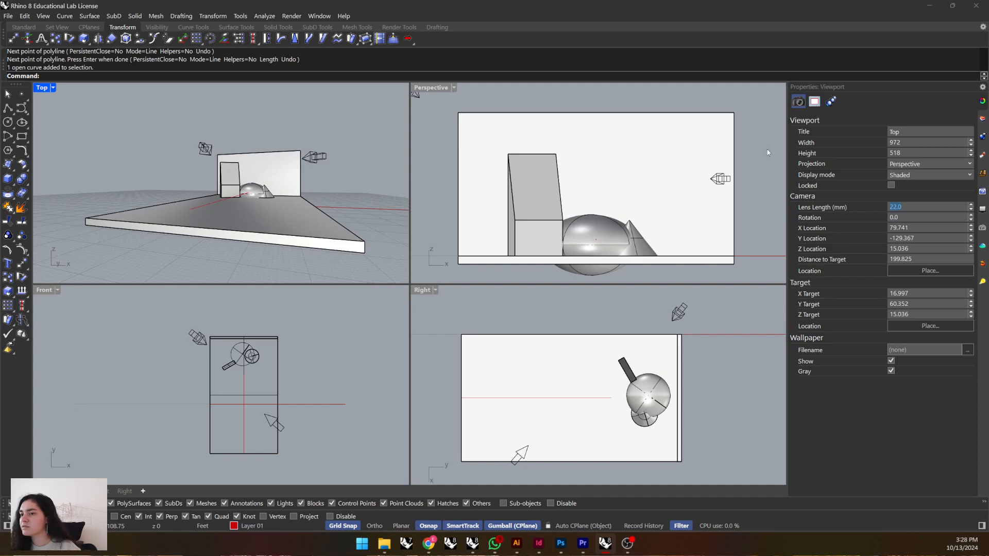
type("30")
key("Return")
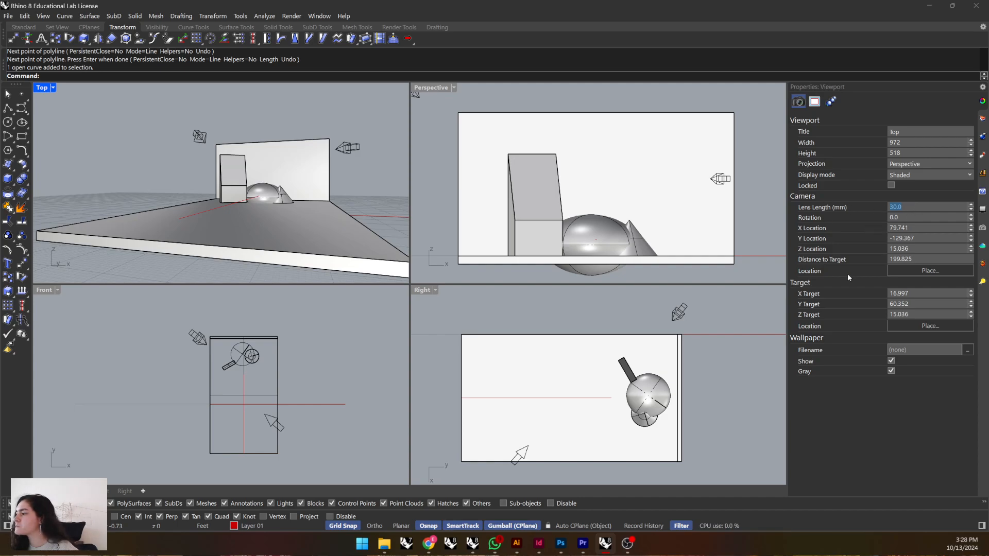
Place the Top viewport's camera target at the guide line's end near the sphere and the camera at its front end.
left_click(920, 327)
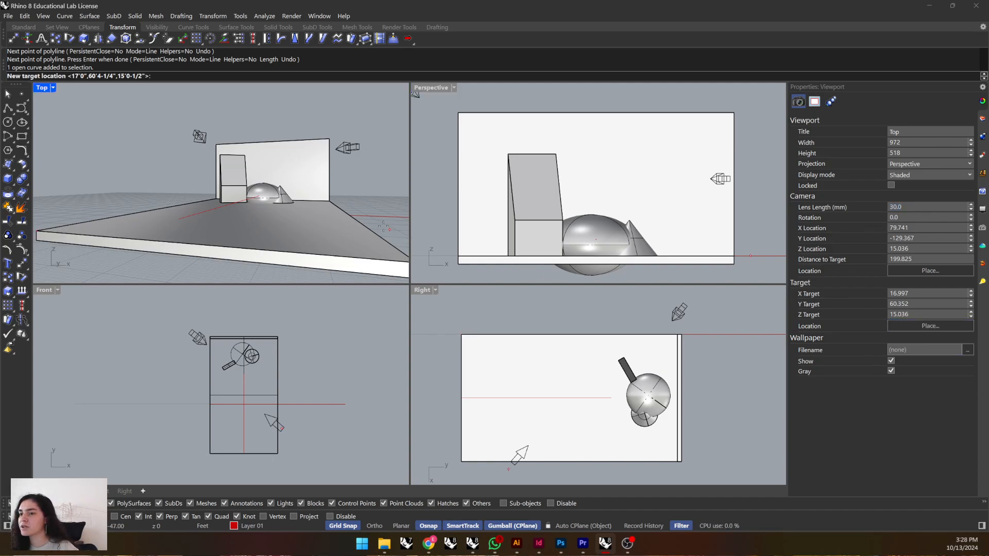
left_click(255, 197)
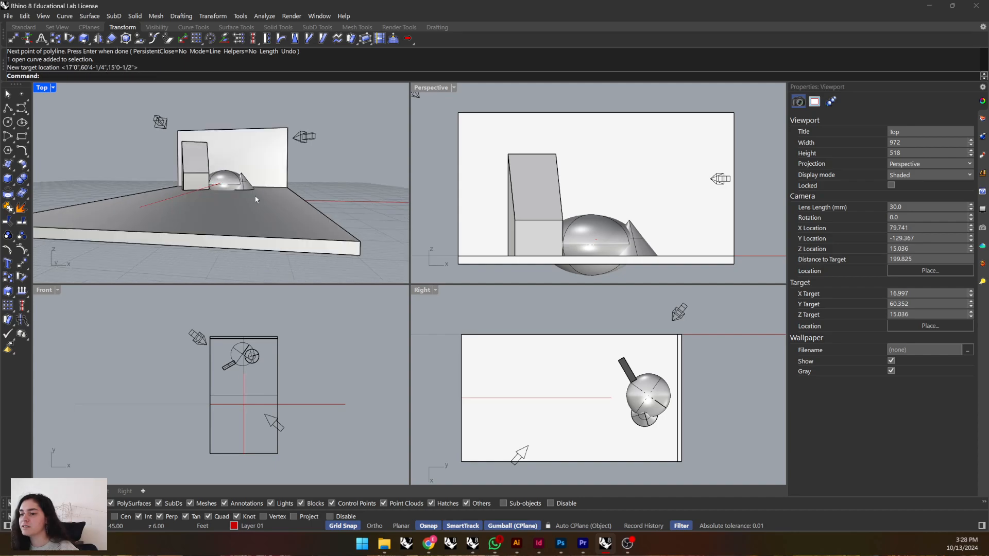
left_click(930, 270)
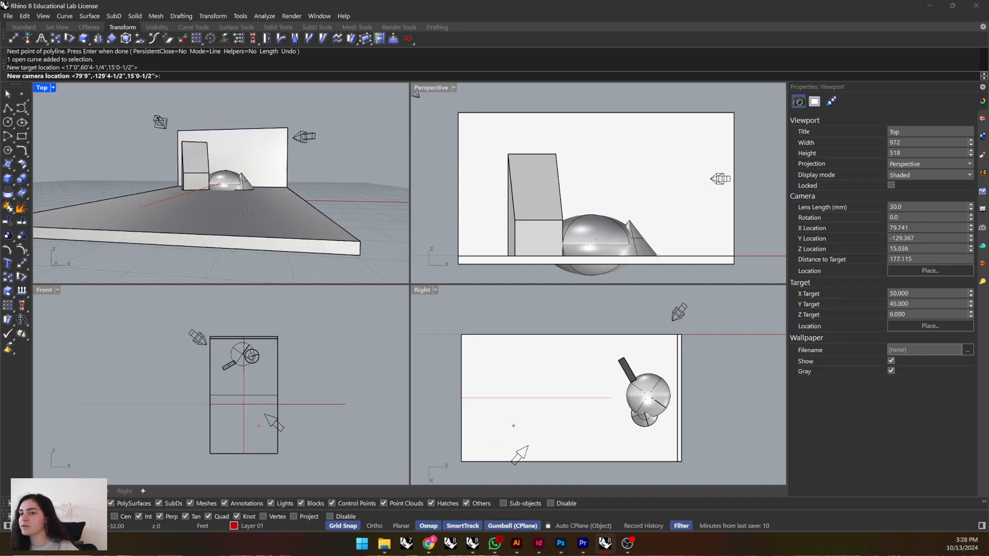
left_click(155, 219)
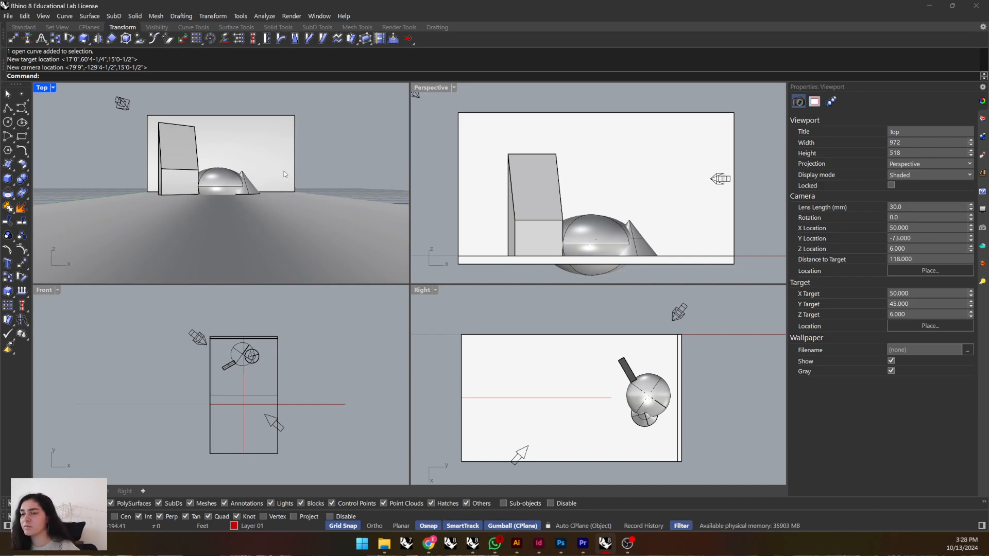
Shorten the guide line to about a third of its length with Scale1D, using its end near the sphere as base point.
scroll(317, 179, "down", 6)
right_click_drag(320, 180, 240, 207)
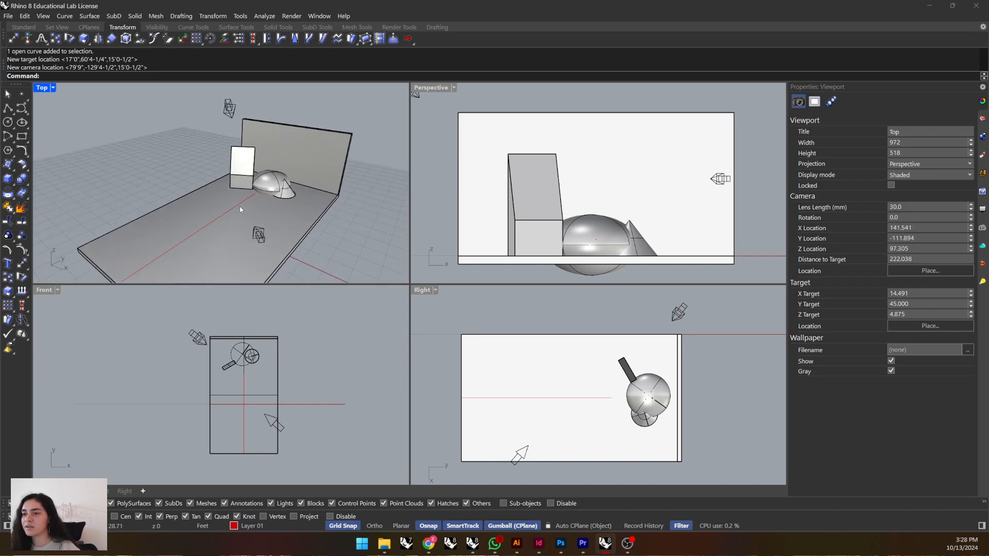
left_click(240, 207)
type("Scale")
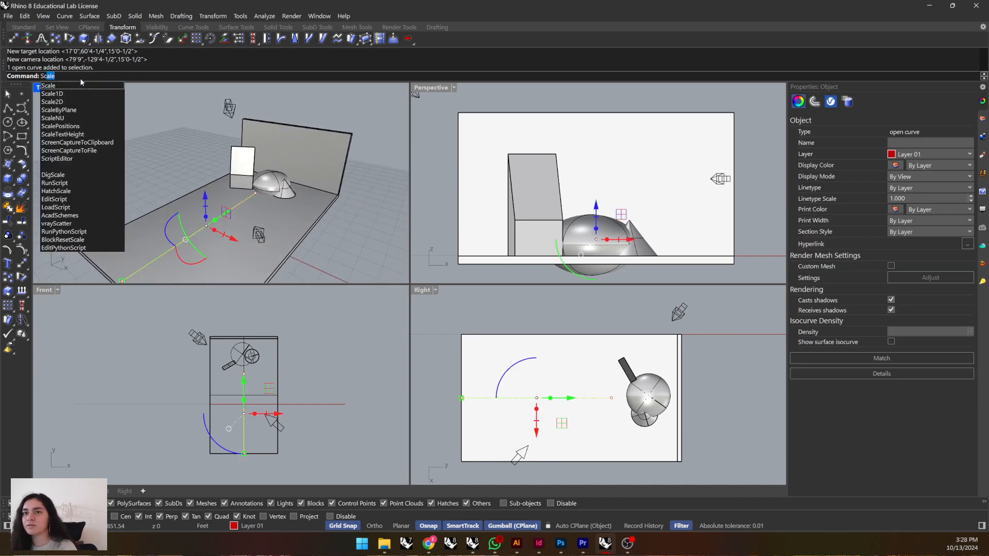
left_click(52, 94)
left_click(256, 195)
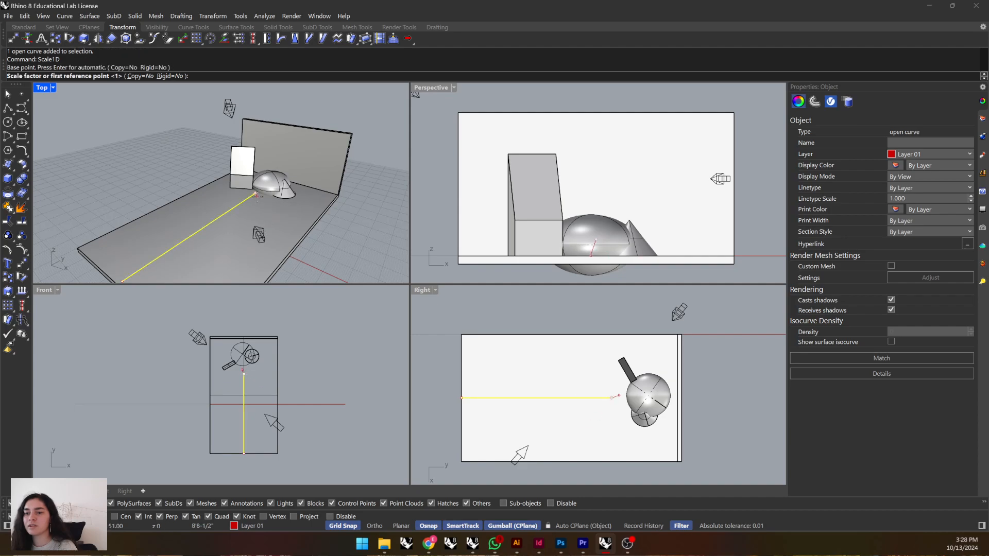
scroll(256, 196, "down", 2)
left_click(164, 254)
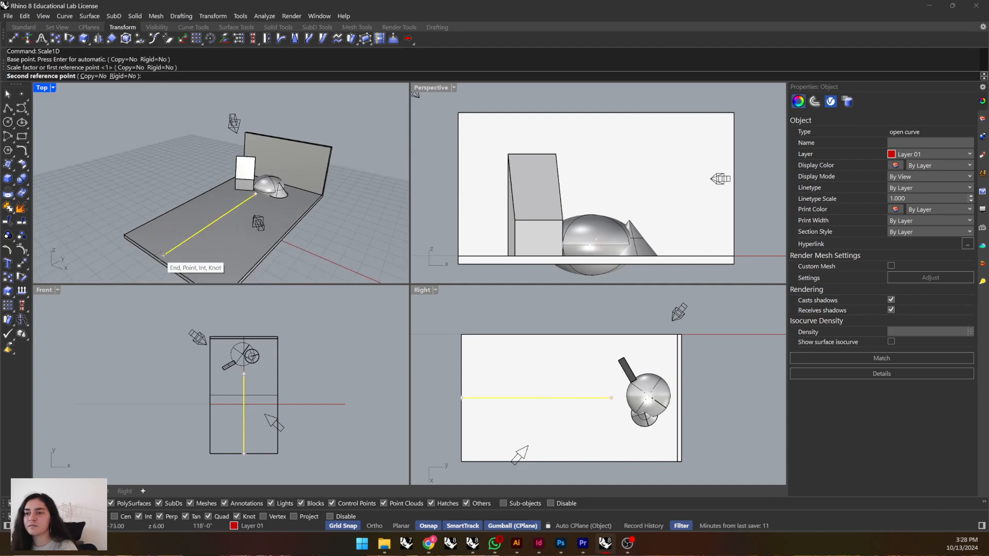
left_click(237, 206)
key("Escape")
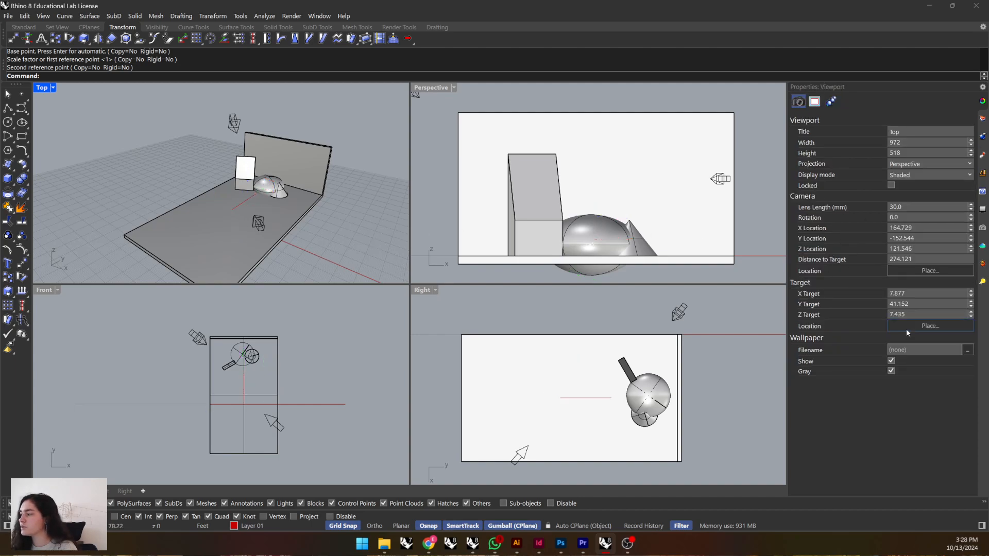
Place the Top viewport's camera target at the shortened guide line's end near the sphere and its camera at the line's front part.
left_click(930, 326)
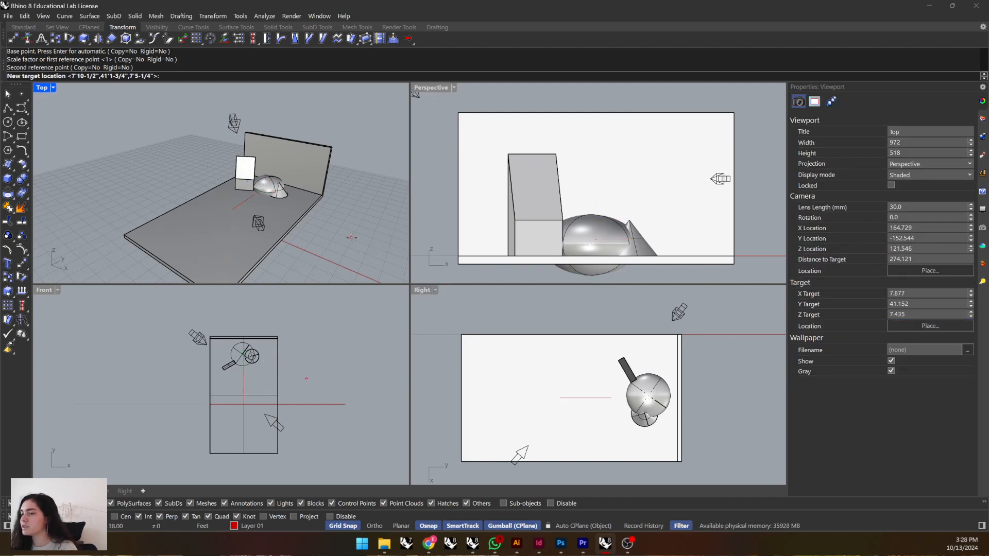
left_click(255, 197)
left_click(914, 275)
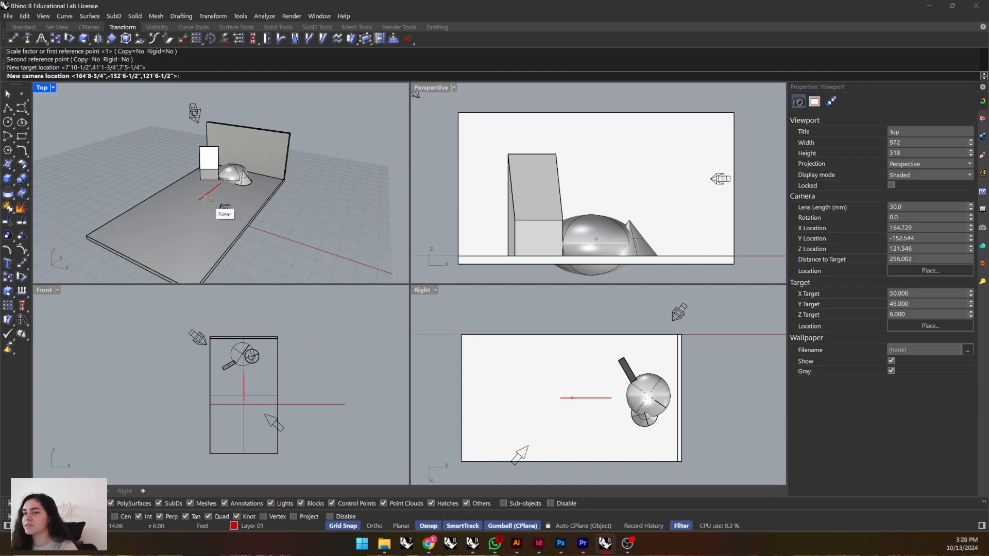
left_click(219, 213)
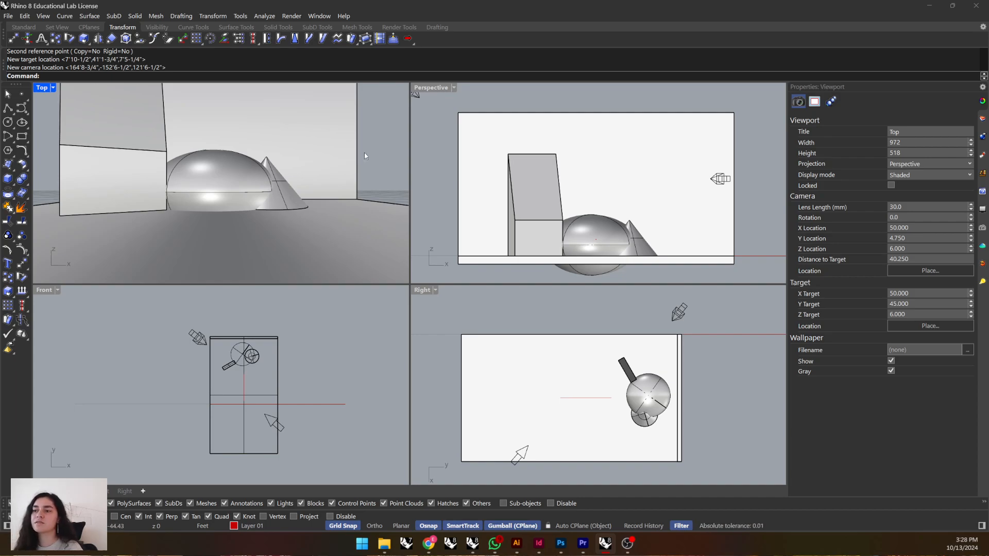
Stretch the back wall and the floor slab symmetrically in width so they extend beyond both sides of the camera view.
left_click(349, 176)
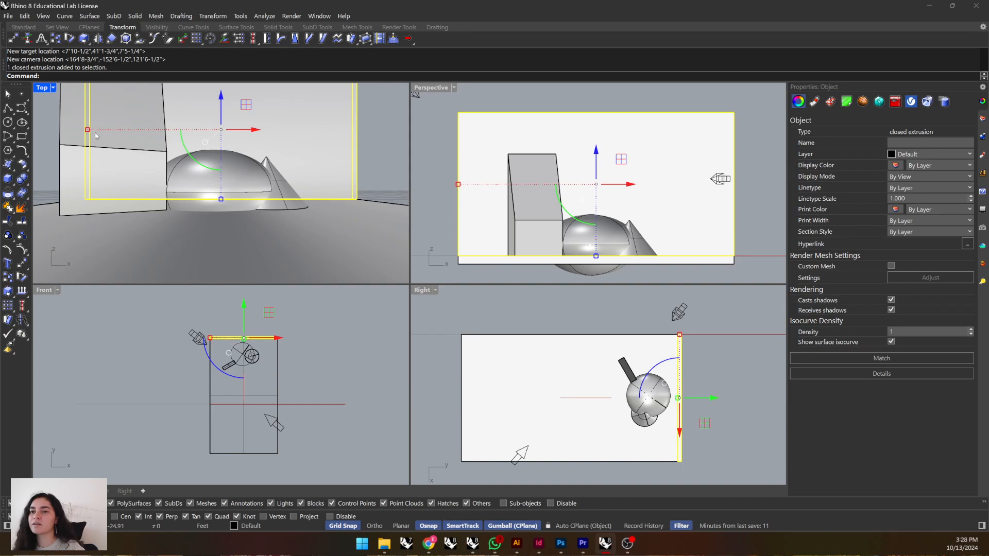
left_click_drag(88, 130, 35, 148)
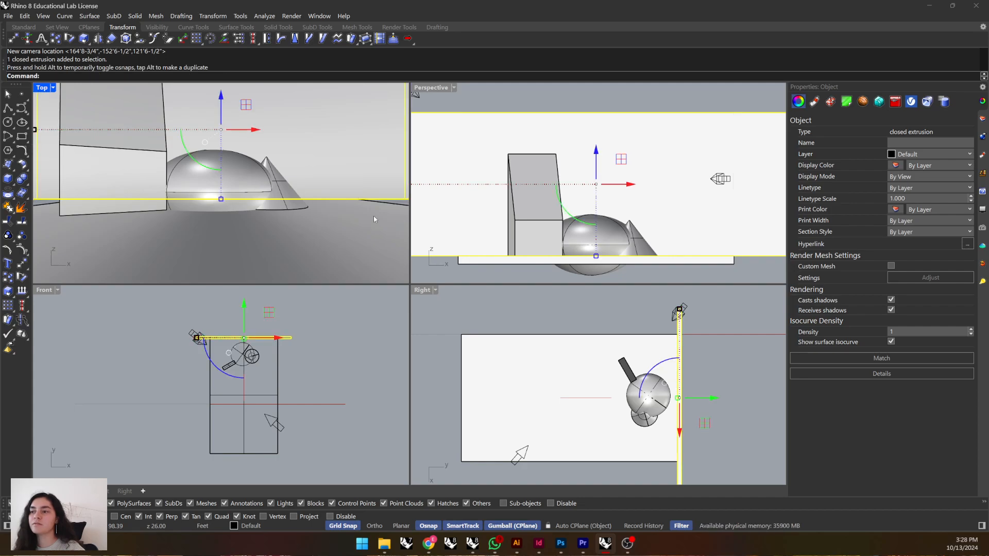
left_click(399, 208)
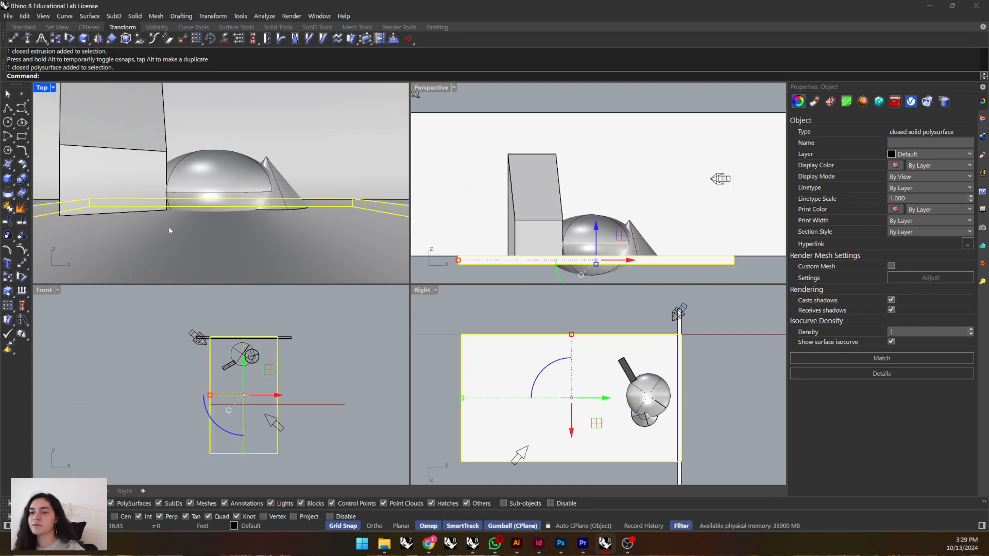
left_click_drag(210, 396, 160, 396)
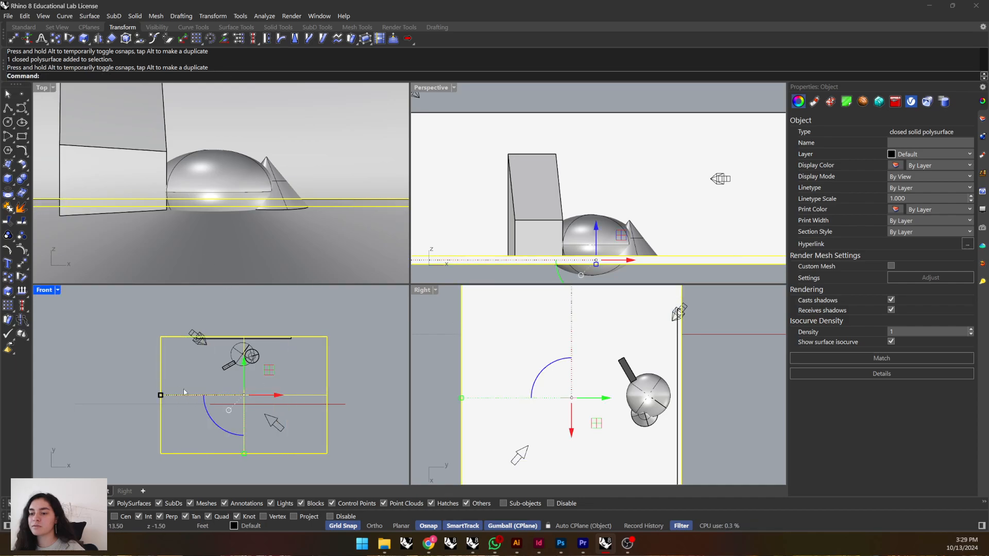
left_click(336, 319)
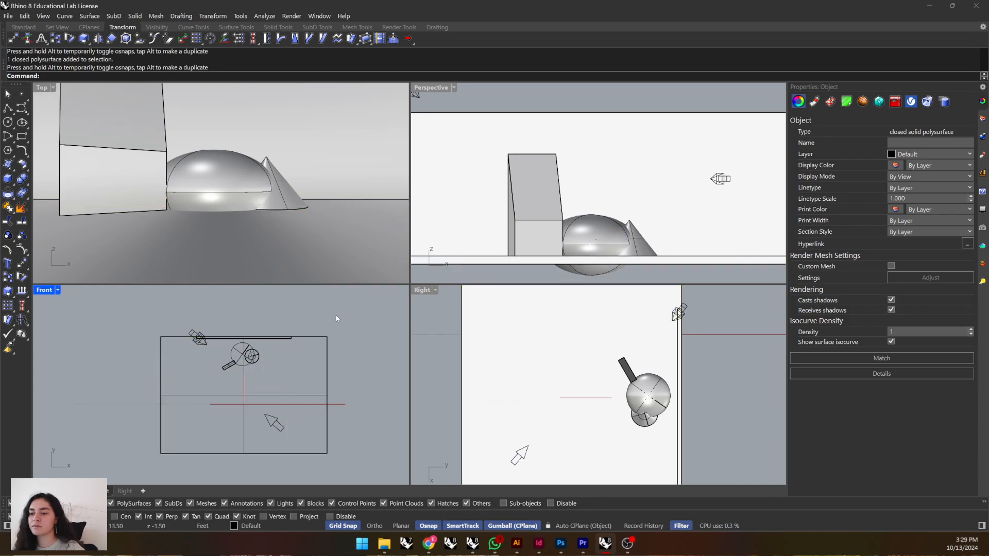
Stretch the back wall symmetrically to the full width of the floor slab.
left_click(265, 340)
left_click(296, 371)
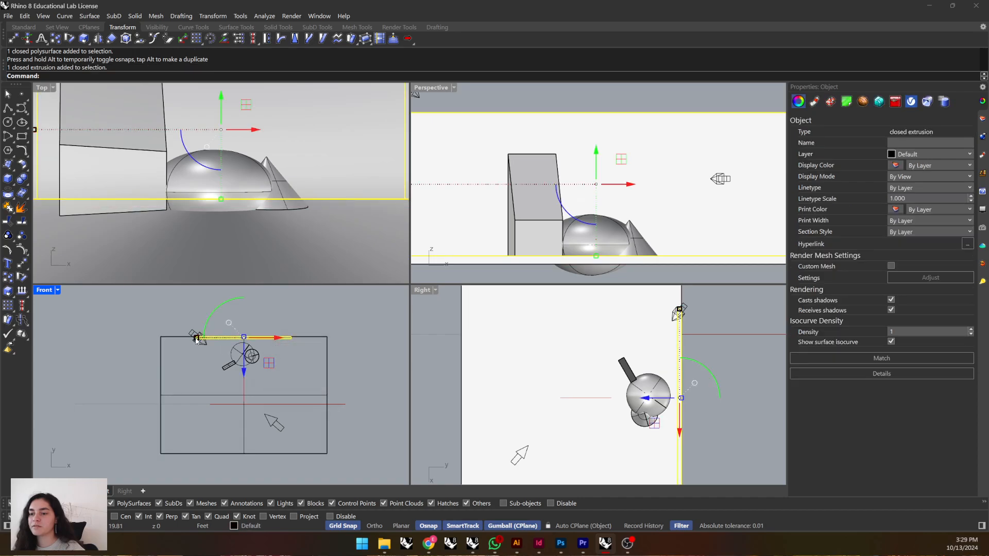
left_click_drag(197, 338, 161, 338)
left_click(387, 305)
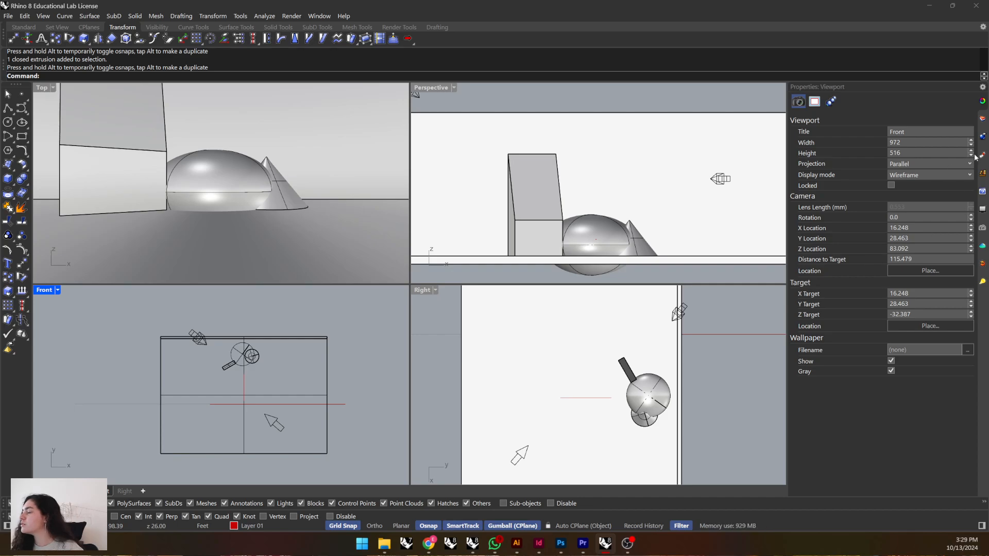
Save the Front viewport as a named view called "perspective 1".
left_click(982, 229)
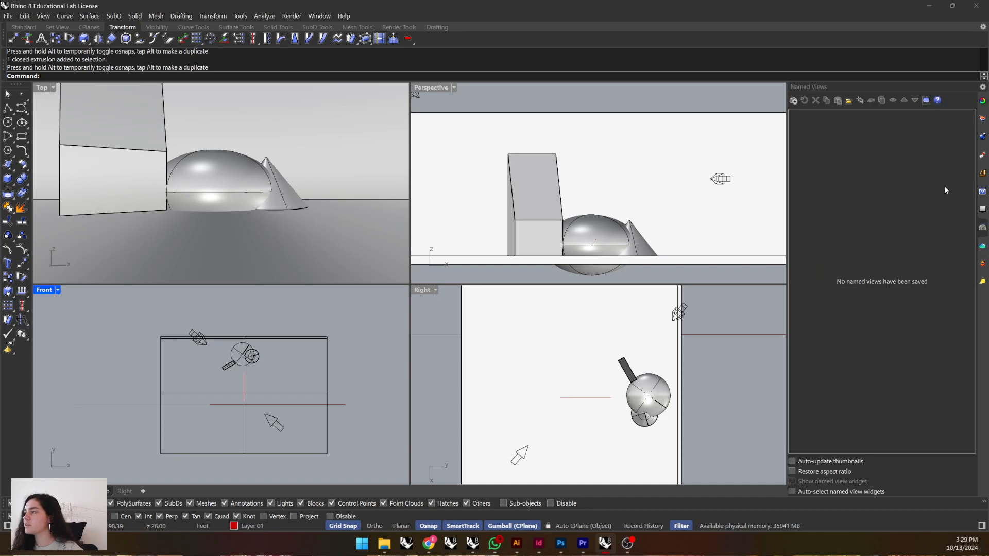
left_click(793, 101)
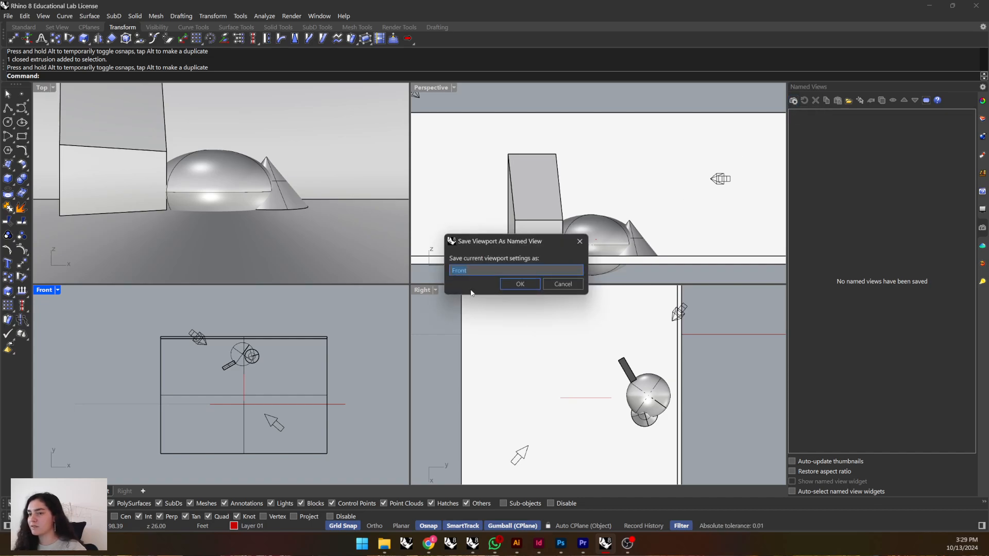
type("per")
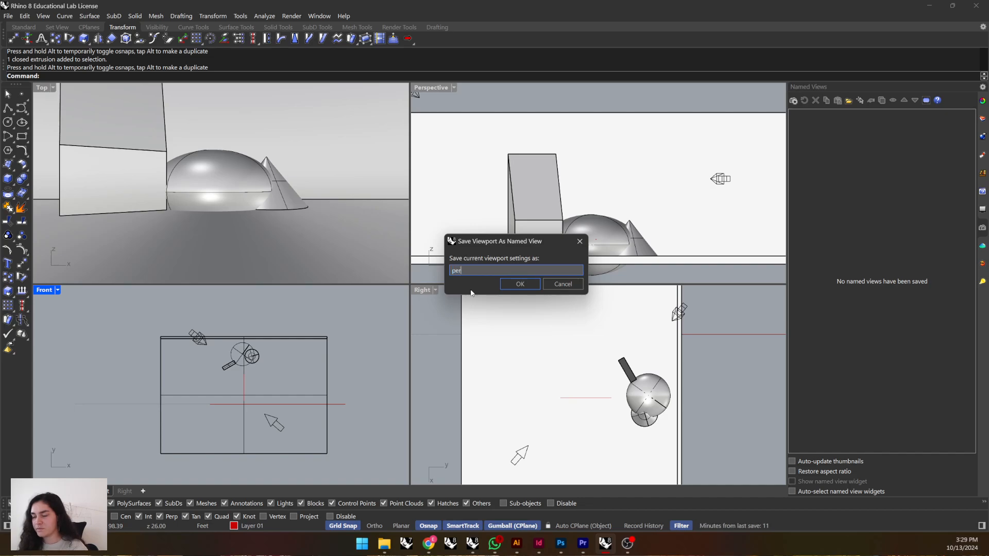
type("spective 1")
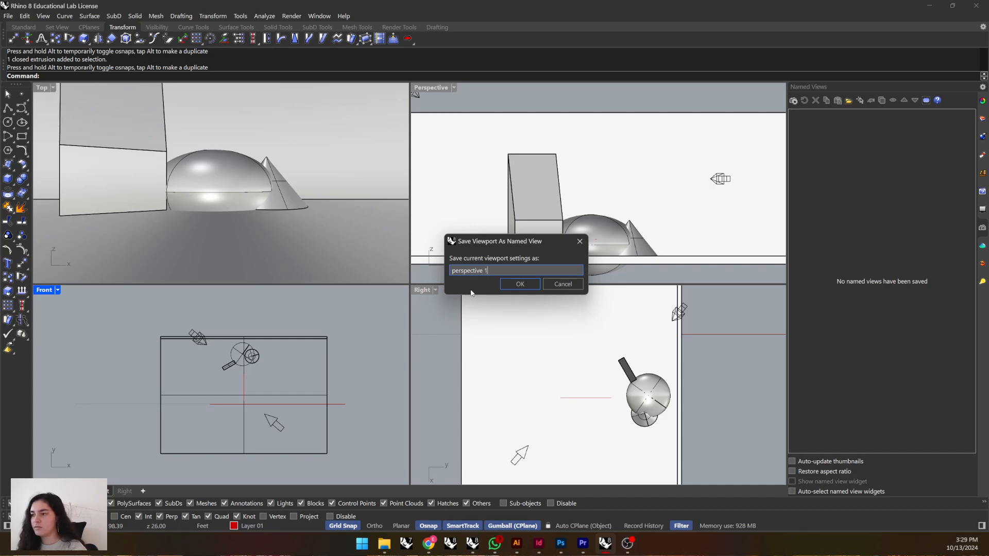
left_click(520, 284)
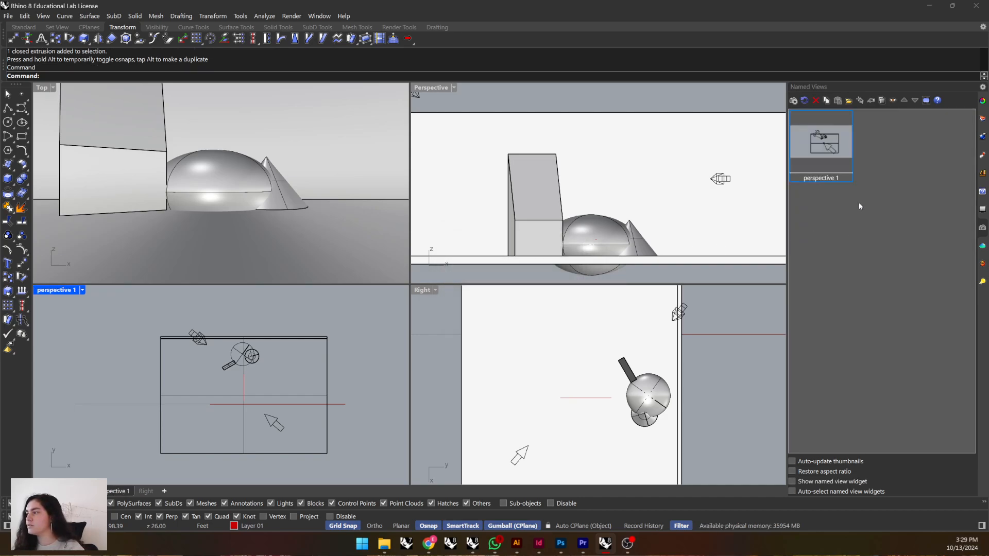
Save the Top viewport's camera view as a named view called "perspective 2".
left_click(311, 236)
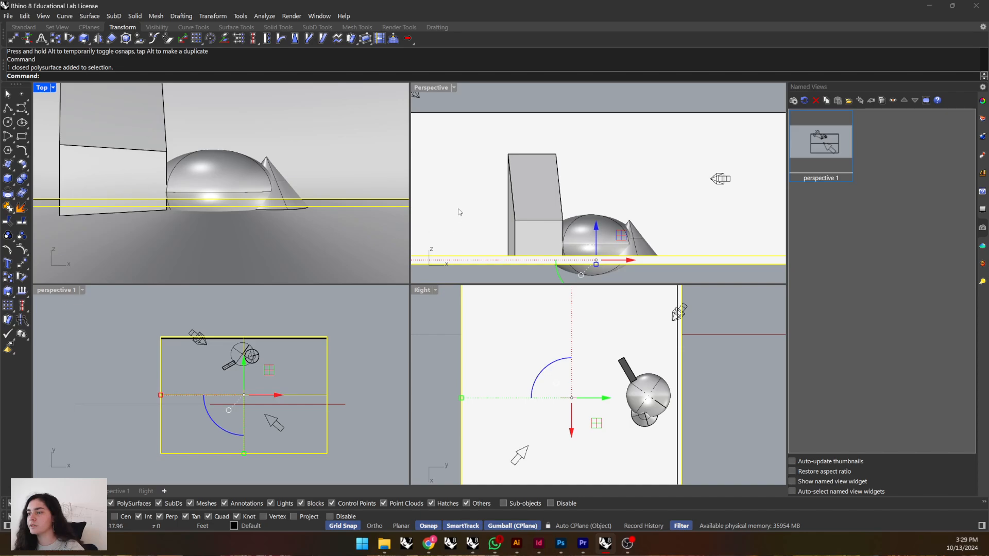
left_click(371, 144)
left_click(794, 100)
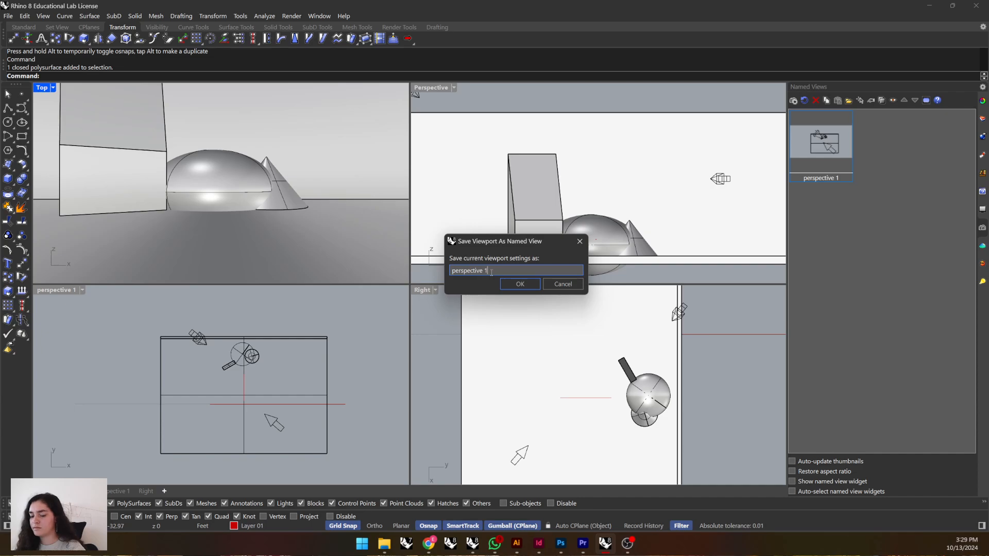
type("2")
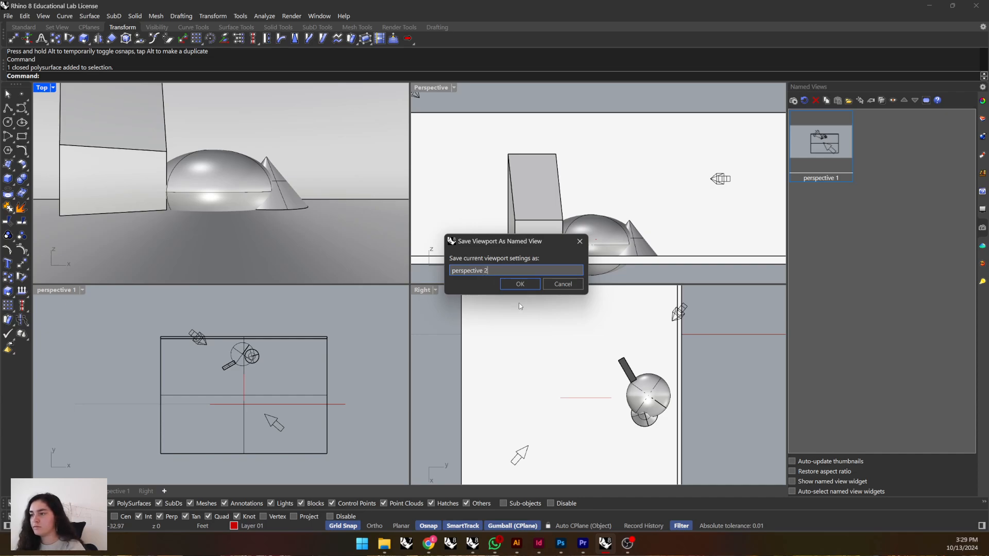
left_click(519, 284)
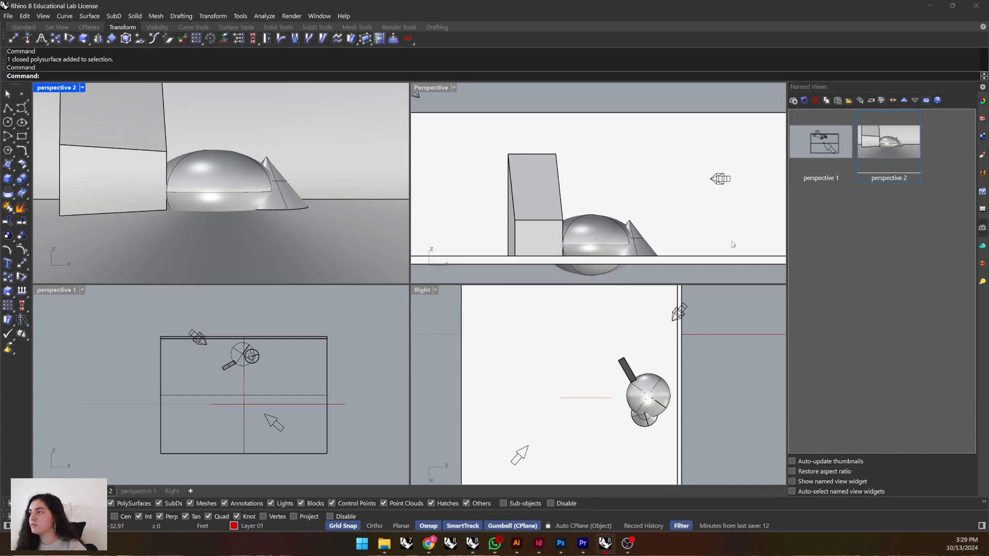
Maximize the perspective 2 viewport, set its display mode to Raytraced and return to the four-viewport layout.
left_click(892, 150)
double_click(77, 89)
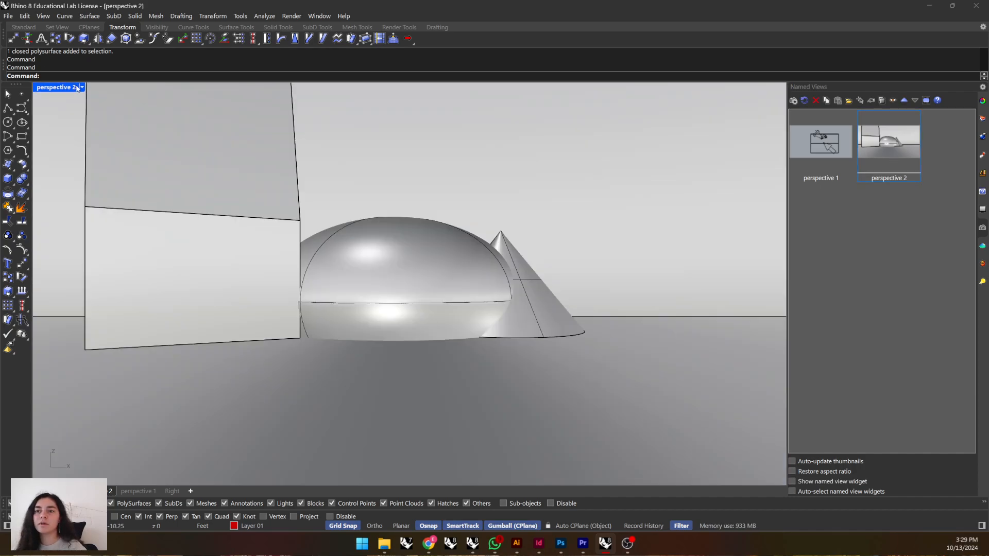
left_click(81, 88)
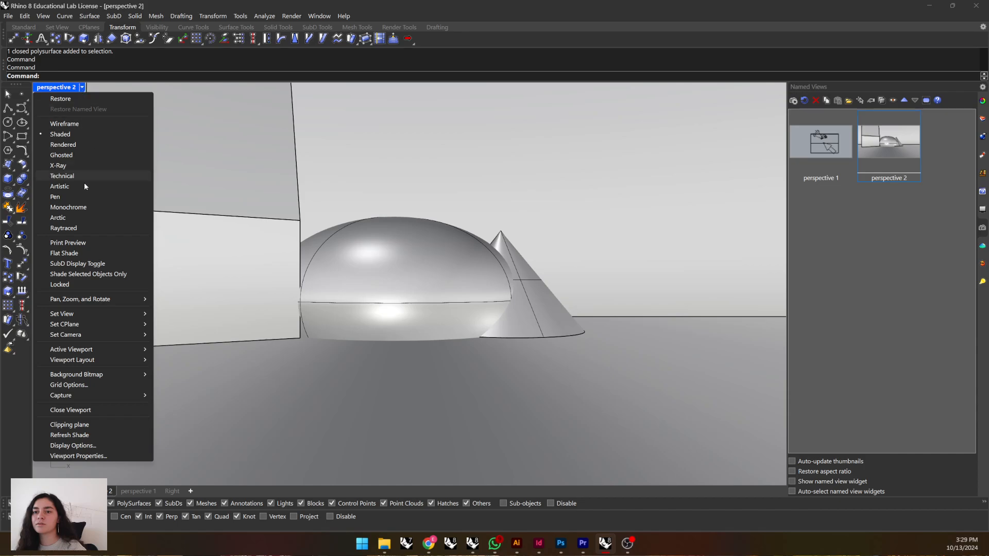
left_click(57, 228)
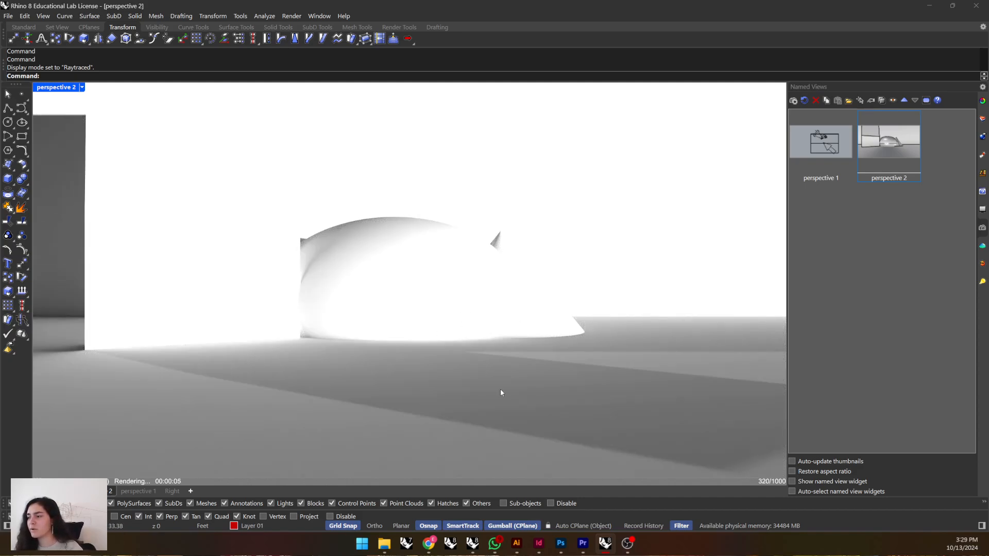
double_click(61, 89)
Set the directional light in front of the objects to intensity 0.21 and shadow intensity 74%.
scroll(612, 344, "down", 2)
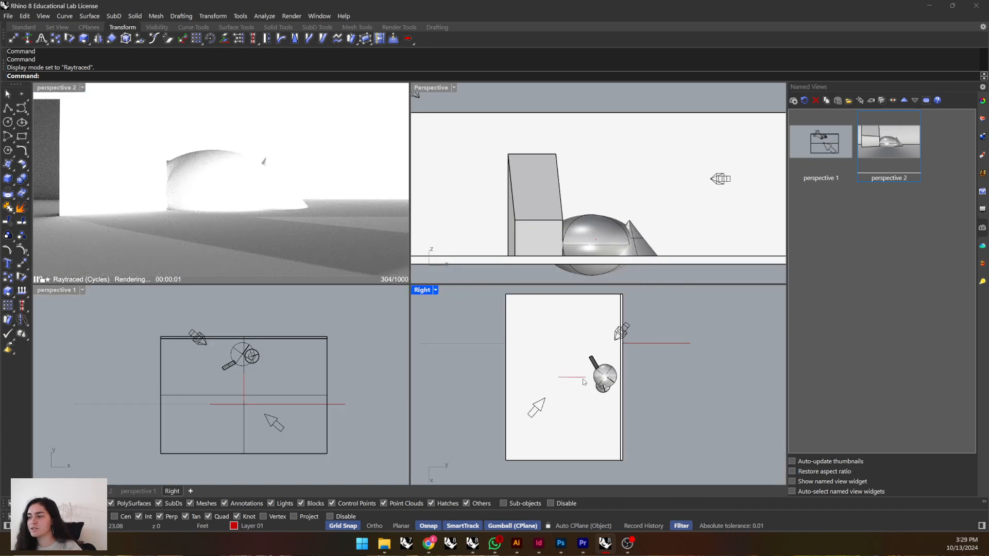
left_click(624, 324)
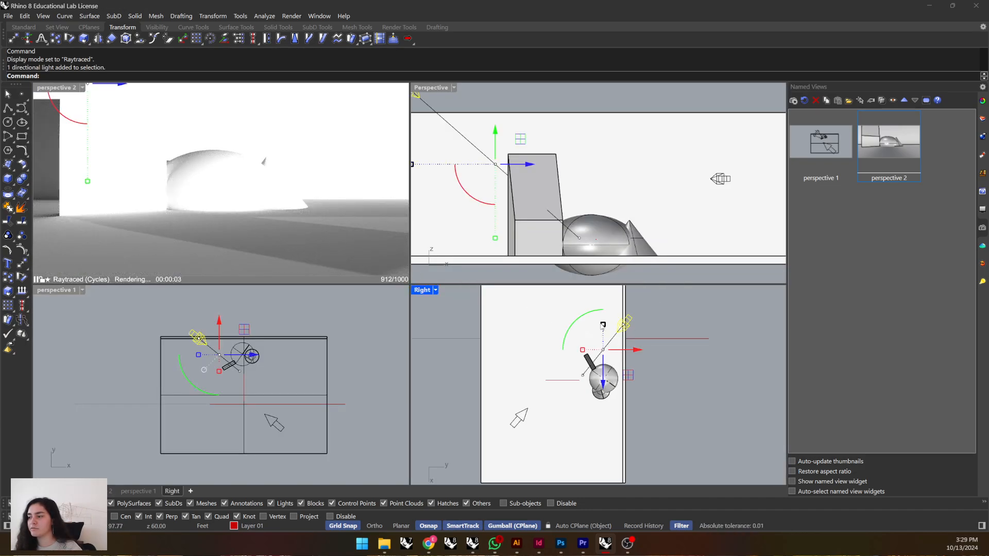
left_click(519, 419)
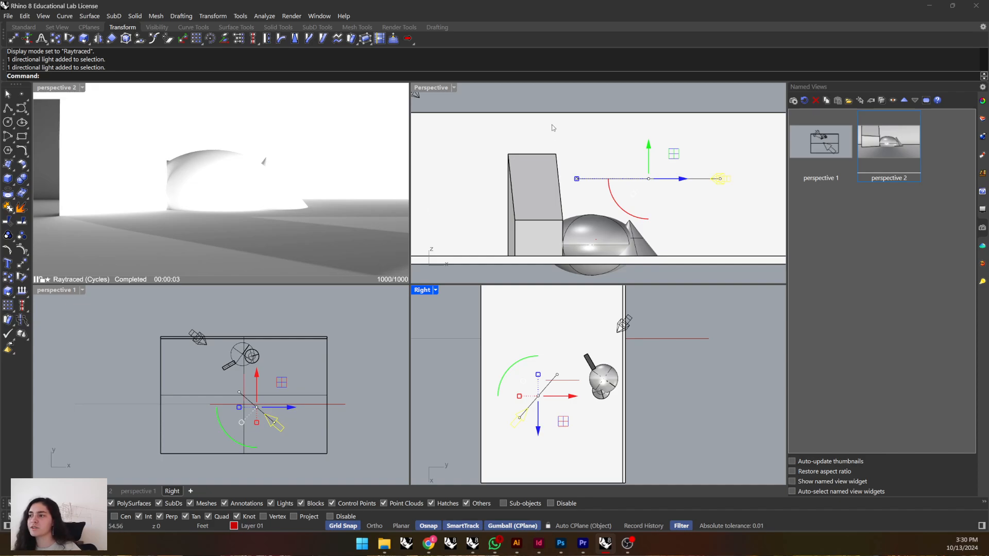
left_click(547, 106)
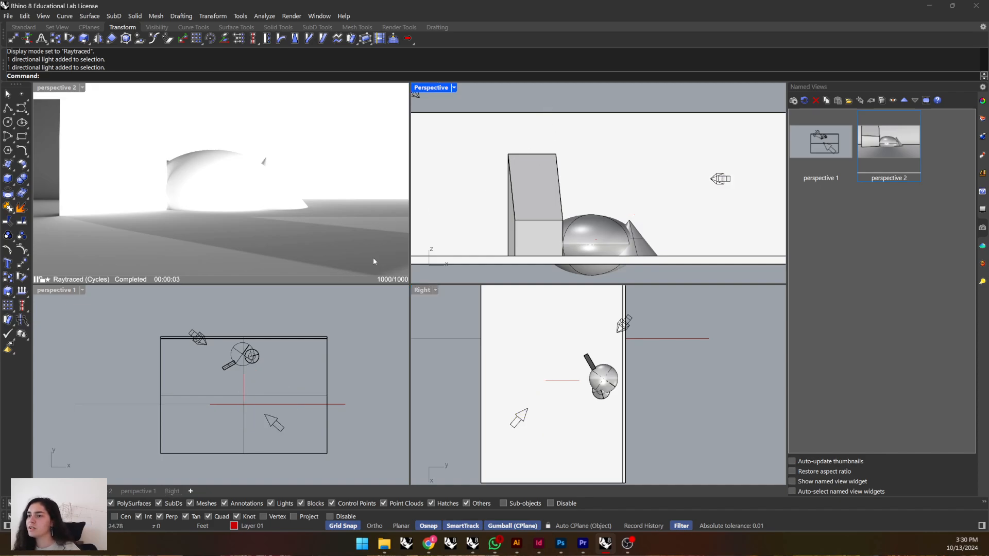
left_click(524, 418)
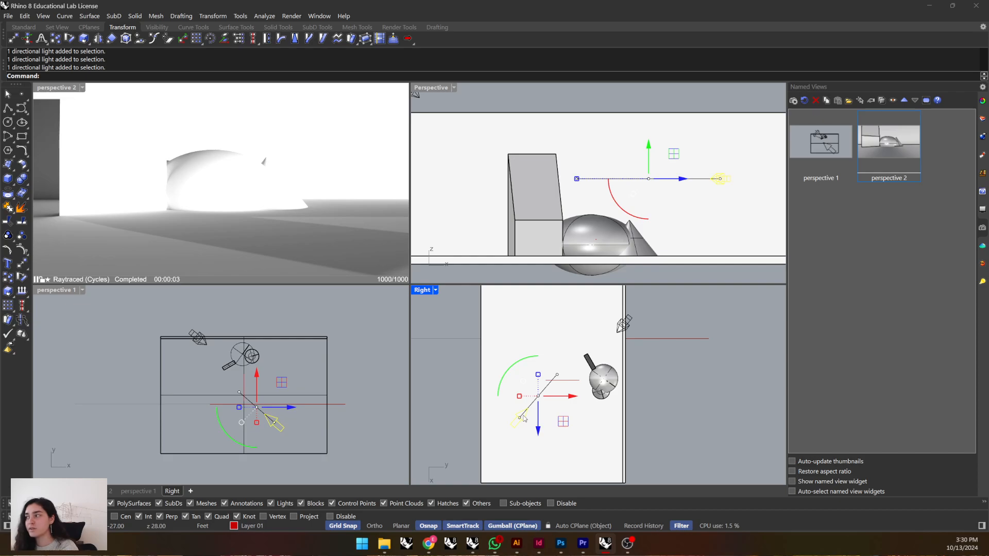
left_click(982, 281)
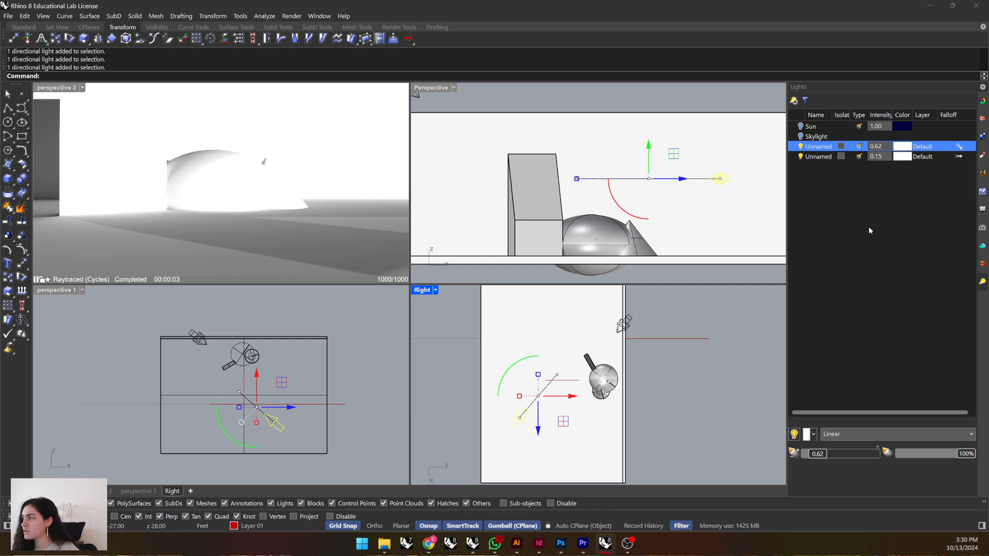
mouse_move(820, 459)
left_mouse_down()
mouse_move(836, 457)
mouse_move(806, 457)
mouse_move(815, 456)
left_mouse_up()
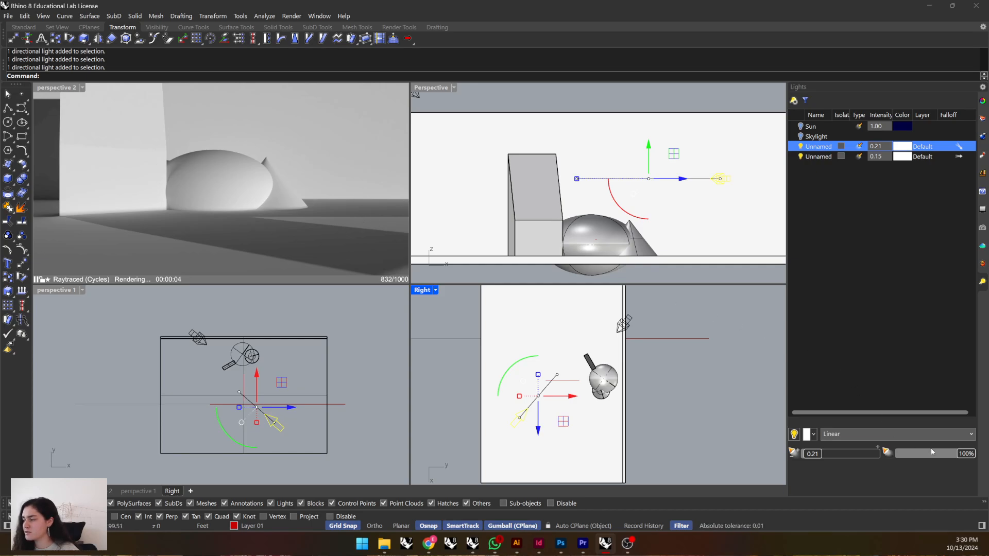
left_click_drag(933, 452, 955, 455)
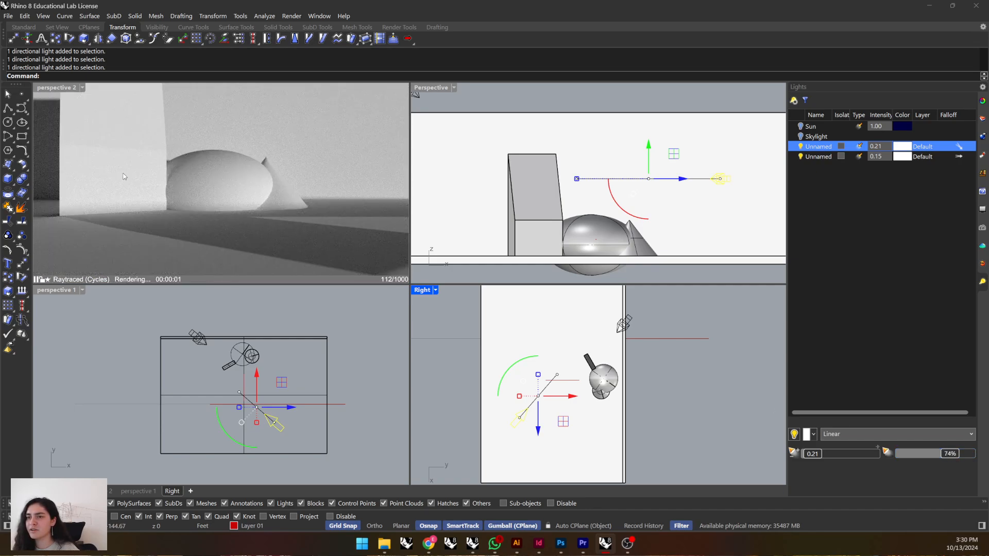